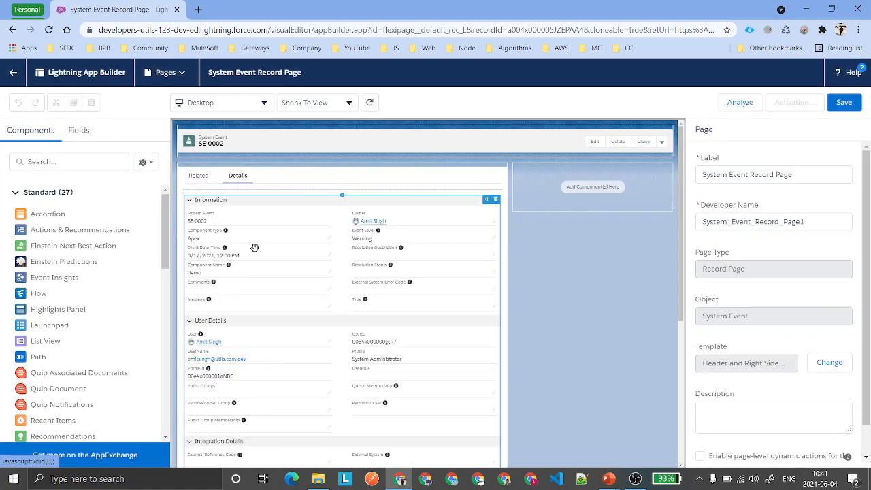
# Upgrade the Record Detail component to Dynamic Forms, migrating the fields and sections from System Event Layout.
pyautogui.click(272, 204)
pyautogui.scroll(-1, 290, 259)
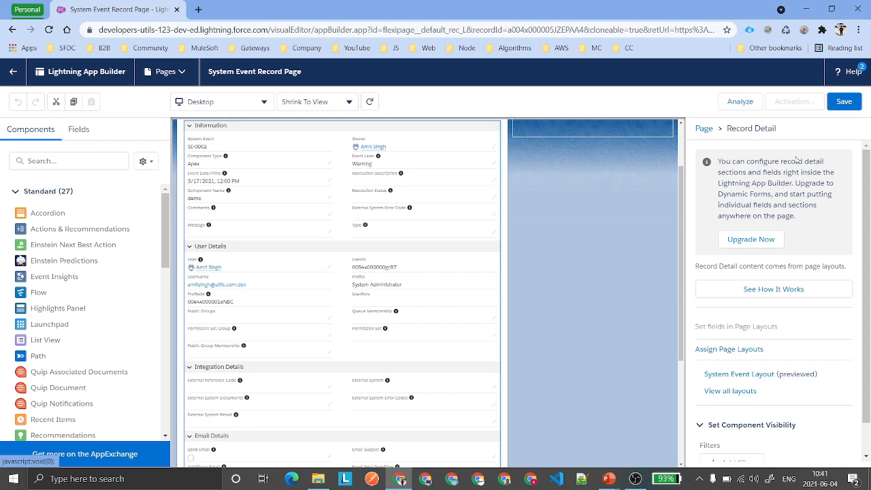
pyautogui.click(751, 239)
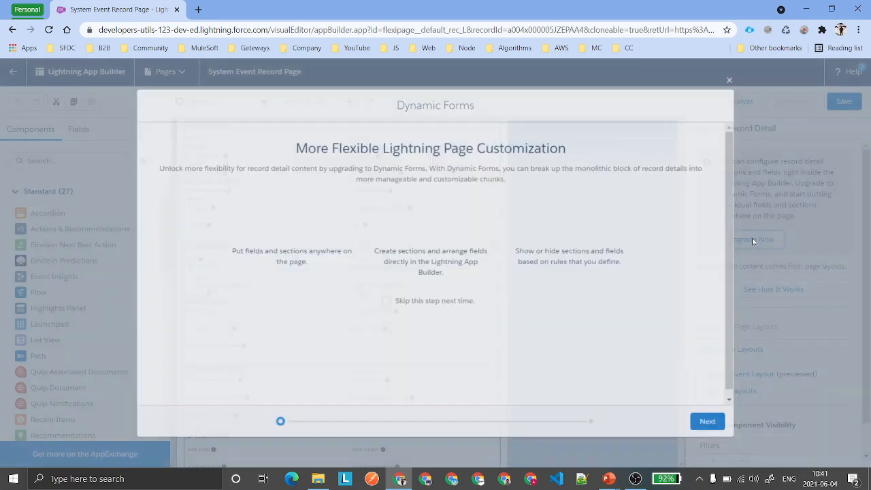
pyautogui.scroll(-1, 429, 384)
pyautogui.click(717, 426)
pyautogui.click(139, 301)
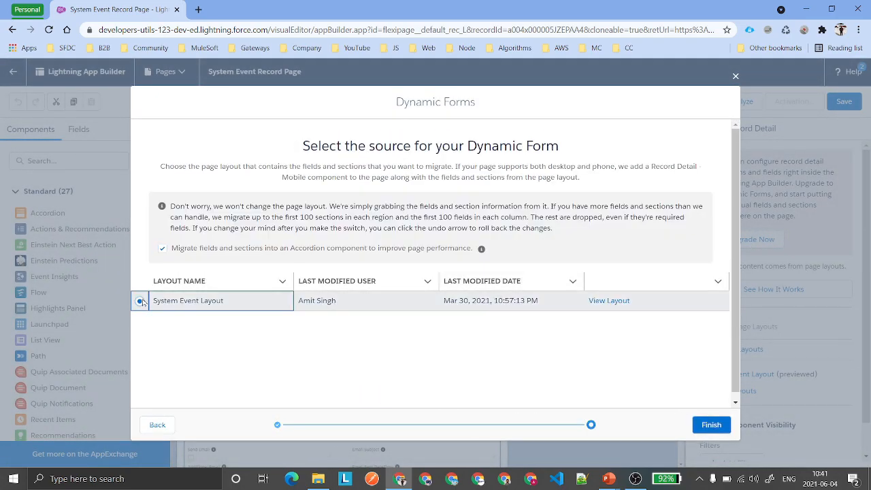
pyautogui.click(711, 424)
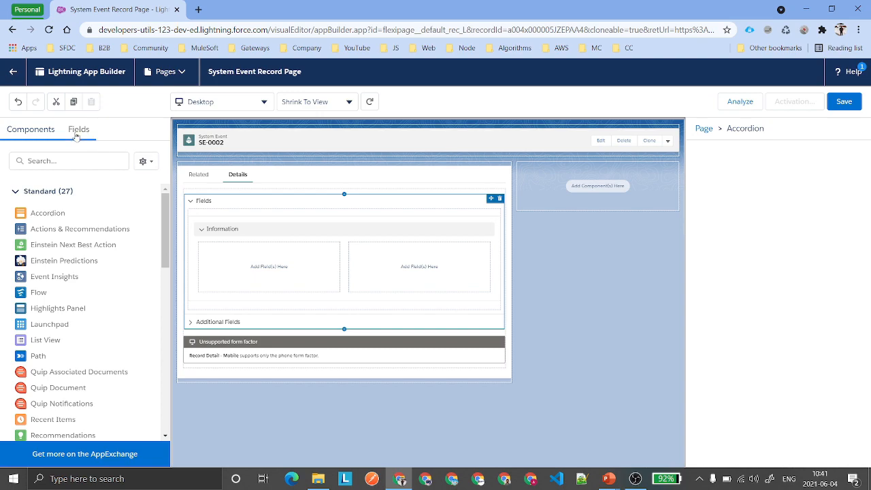
# Examine the available fields and the migrated field sections in the record page's Related and Details areas.
pyautogui.click(77, 134)
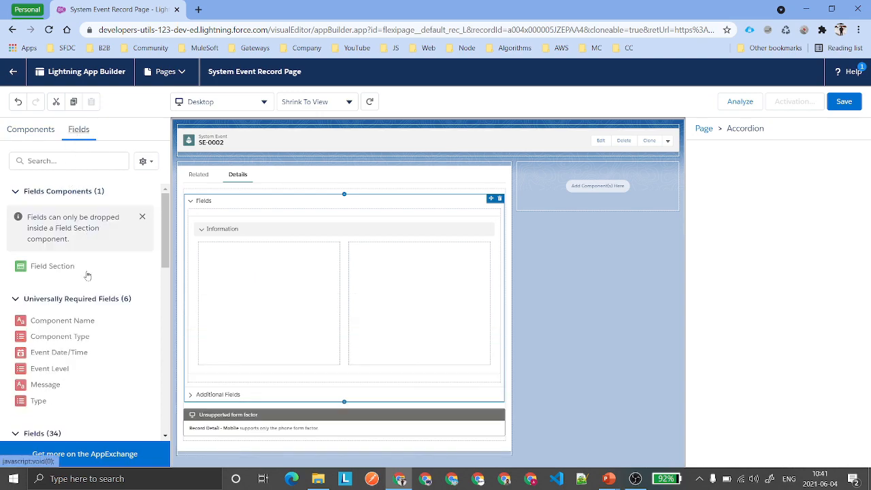
pyautogui.scroll(-10, 85, 286)
pyautogui.scroll(-1, 77, 317)
pyautogui.scroll(10, 71, 317)
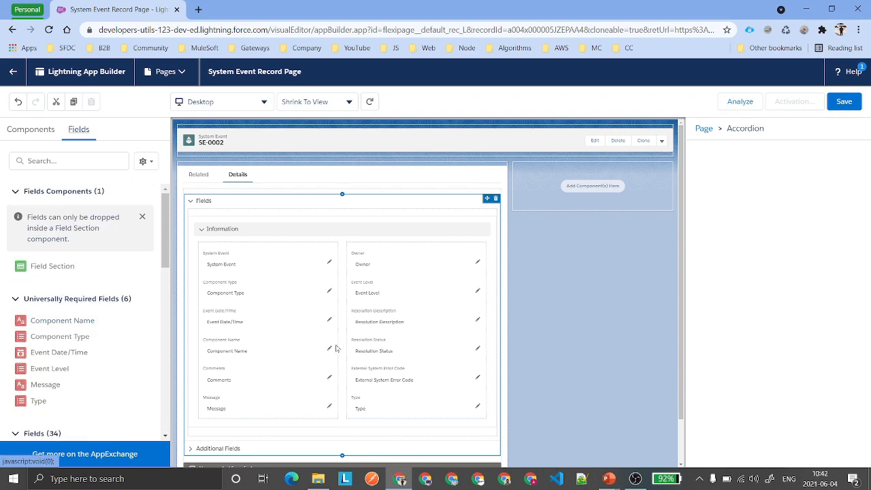
pyautogui.scroll(-2, 335, 349)
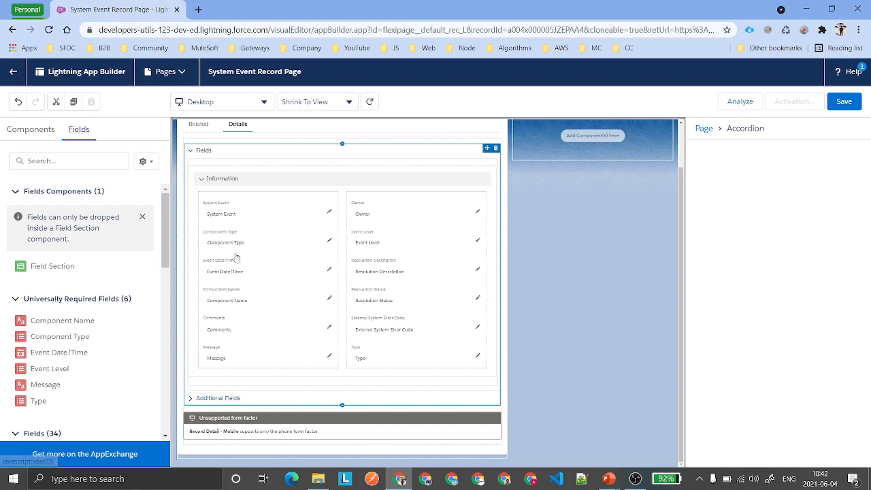
pyautogui.click(276, 186)
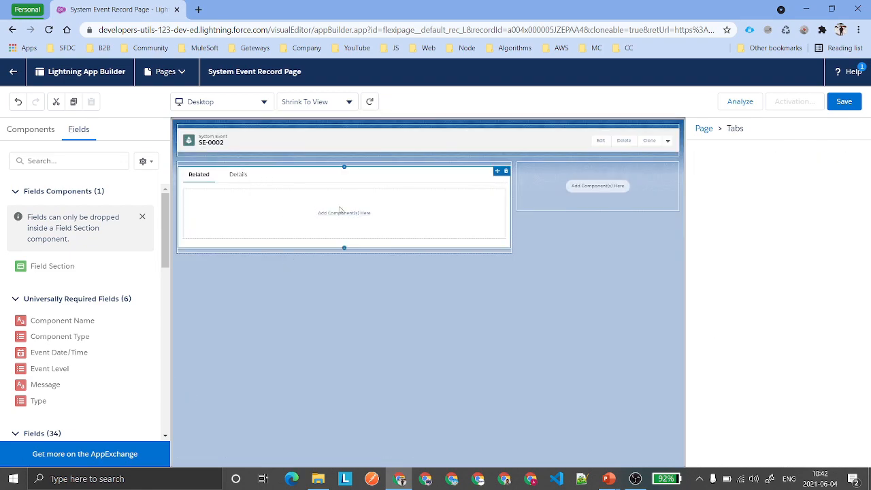
pyautogui.click(238, 175)
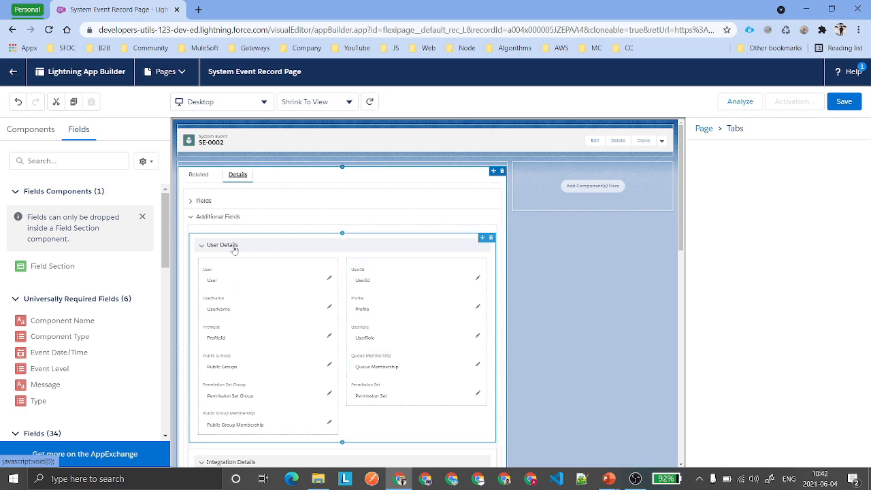
# Move the User Details field section from Additional Fields into the empty sidebar region of the record page.
pyautogui.click(300, 250)
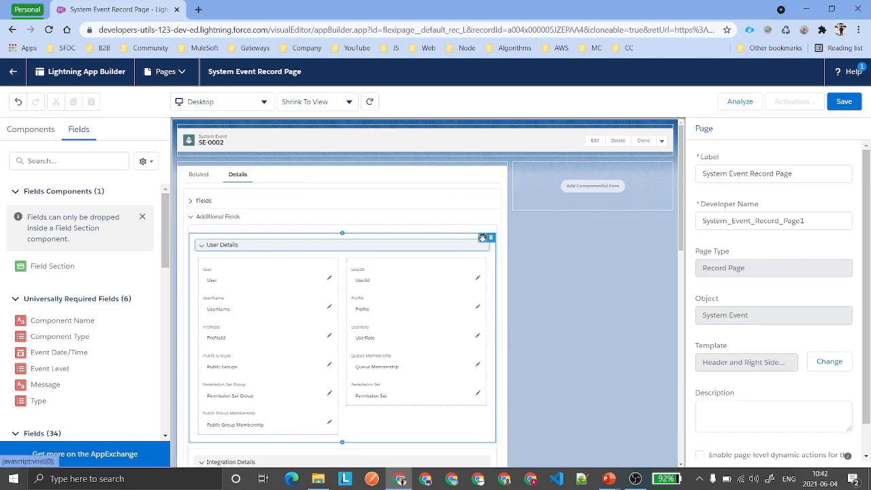
pyautogui.moveTo(603, 195); pyautogui.dragTo(611, 193)
pyautogui.scroll(-3, 594, 402)
pyautogui.scroll(3, 592, 368)
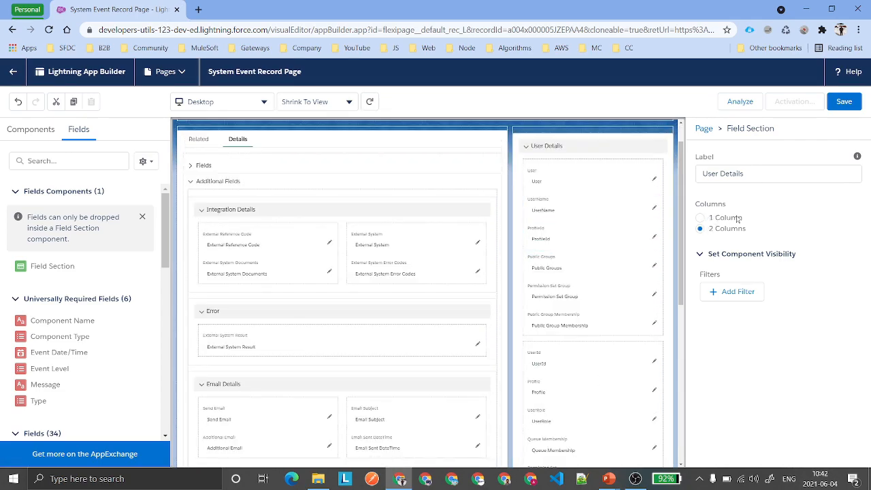
# Set the User Details field section to the 1 Column layout.
pyautogui.click(700, 218)
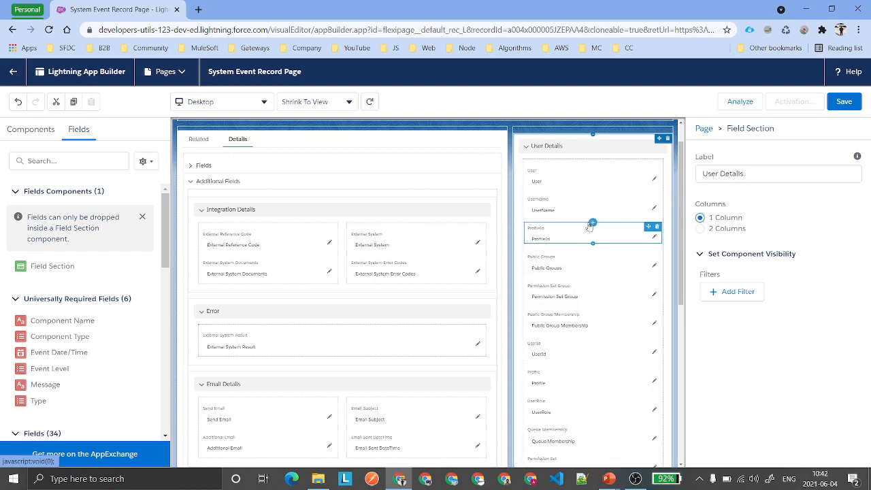
pyautogui.scroll(-3, 603, 375)
pyautogui.scroll(3, 603, 378)
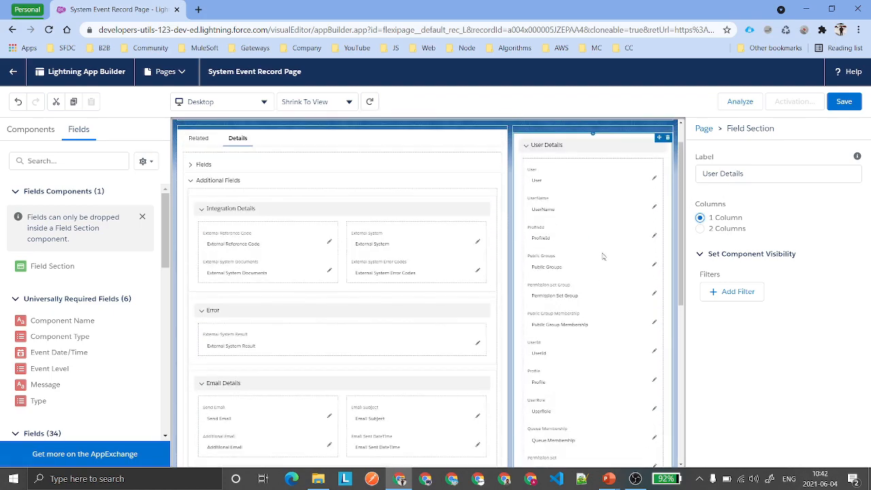
pyautogui.scroll(1, 278, 226)
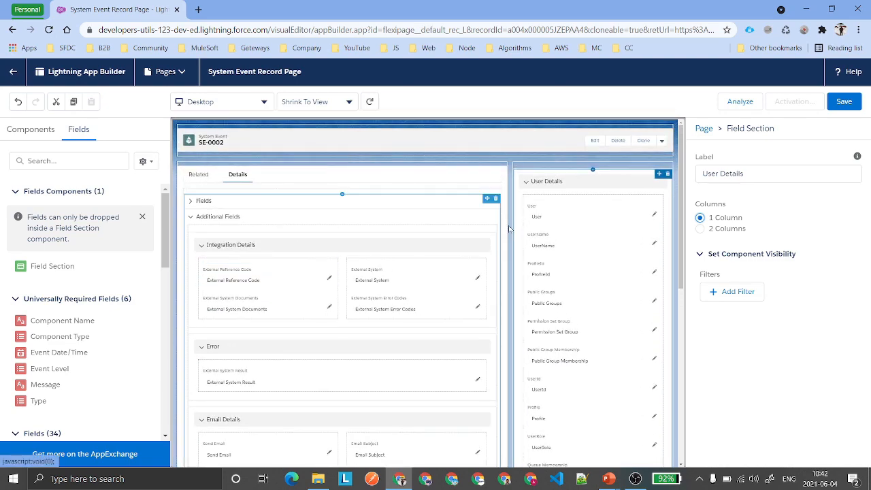
# Set the UI behavior of External Reference Code to Required and of External System to Read-Only.
pyautogui.click(255, 279)
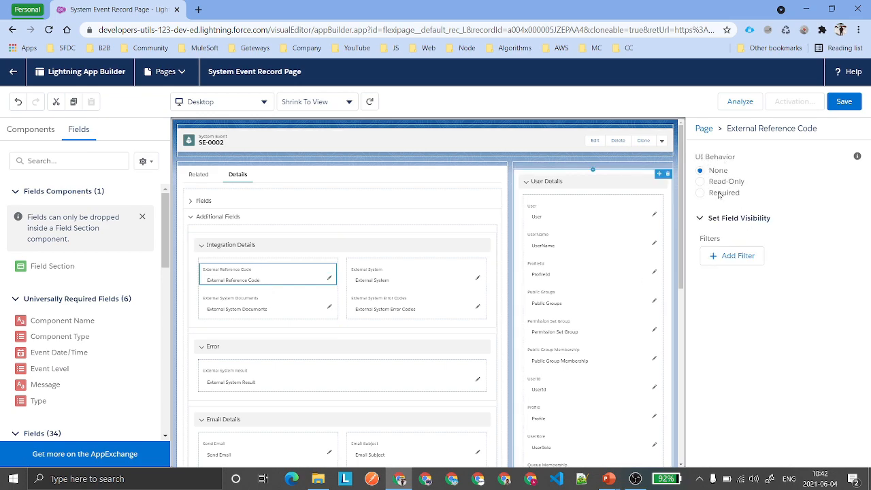
pyautogui.click(720, 194)
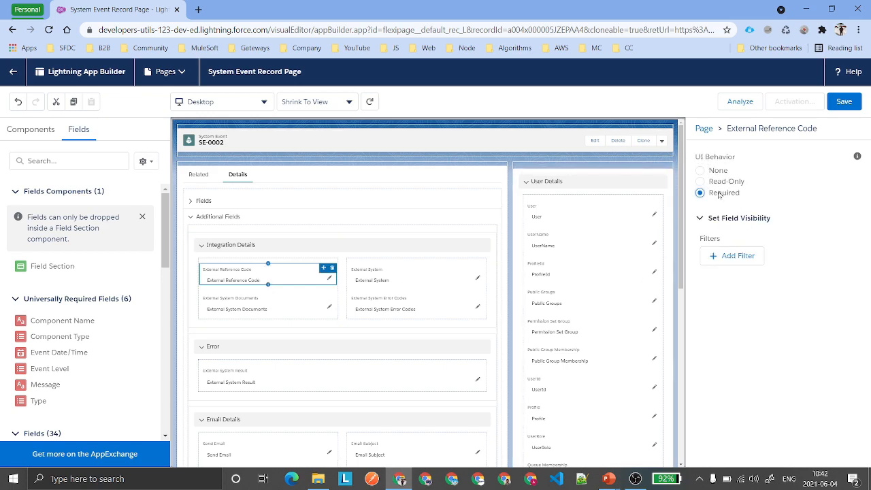
pyautogui.click(385, 279)
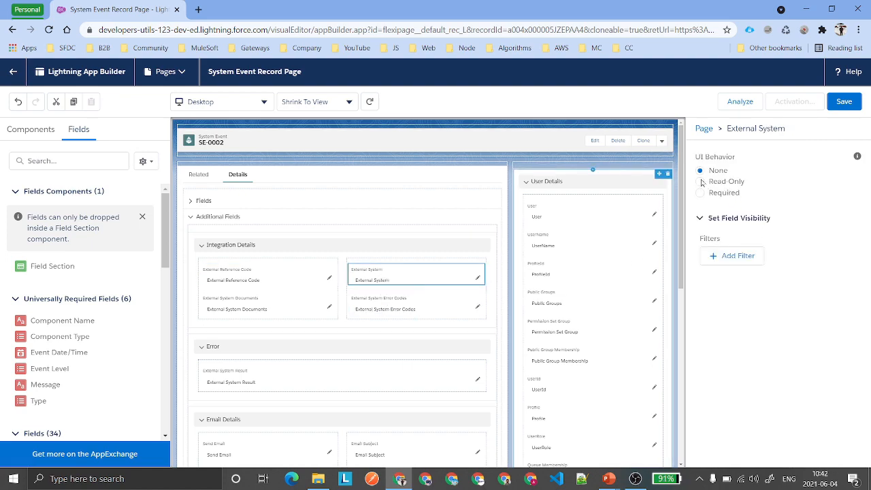
pyautogui.click(701, 182)
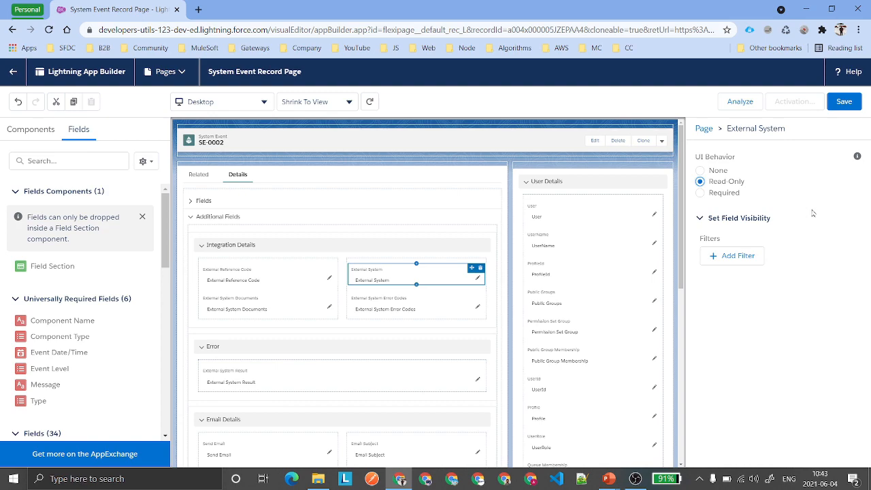
# Add a component visibility filter of type Advanced to the Integration Details field section.
pyautogui.click(247, 250)
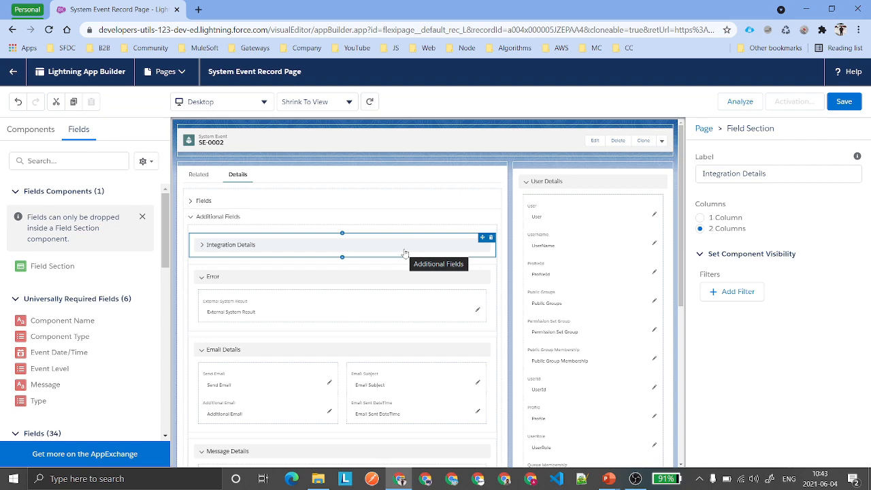
pyautogui.click(724, 291)
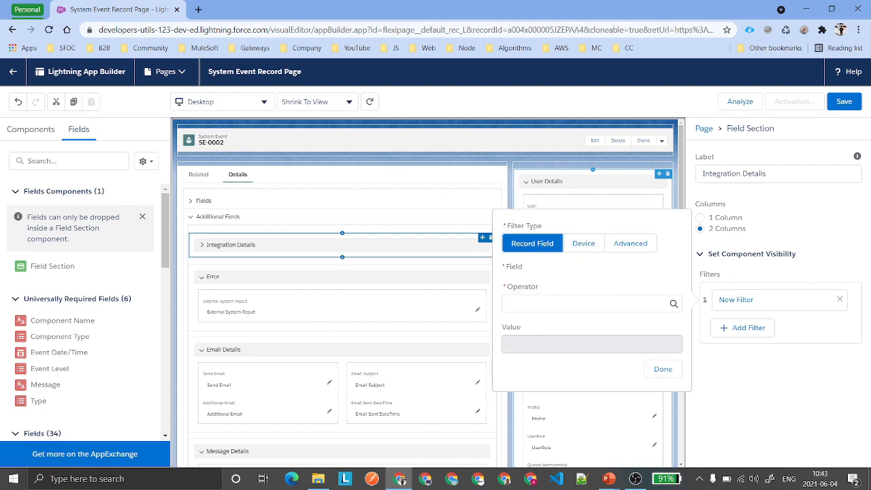
pyautogui.click(635, 246)
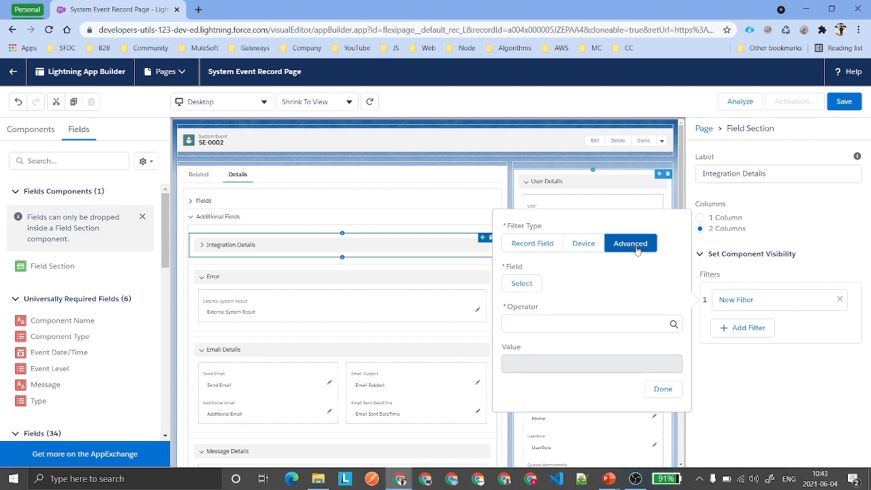
pyautogui.click(531, 286)
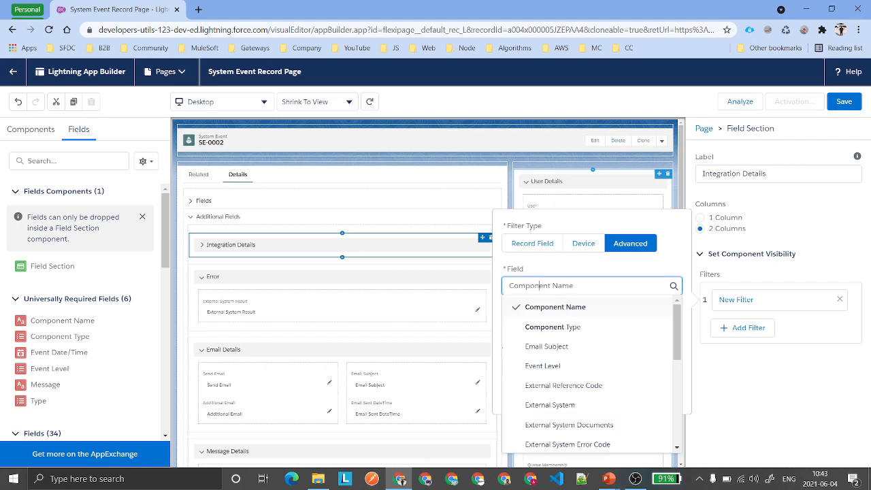
# Choose User > Profile > Name as the field of the new visibility filter.
pyautogui.moveTo(577, 286); pyautogui.dragTo(492, 289)
pyautogui.press('BackSpace')
pyautogui.write('Pro')
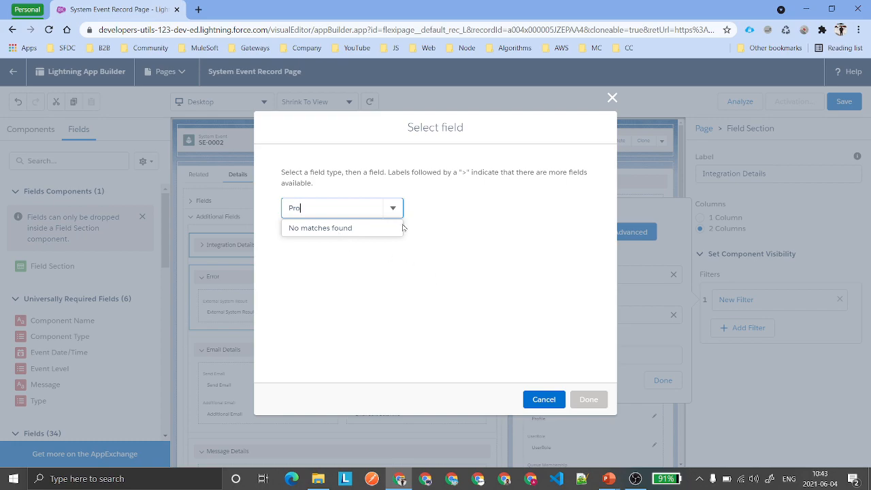
pyautogui.press('BackSpace')
pyautogui.press('BackSpace')
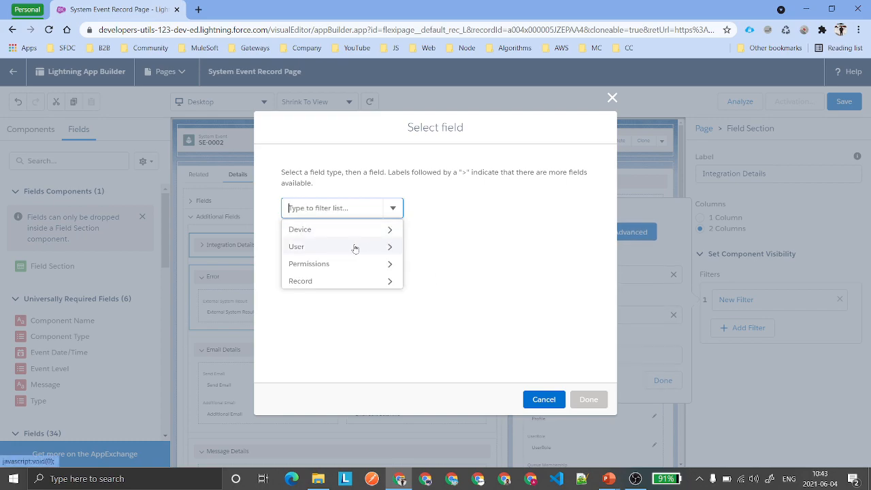
pyautogui.click(355, 247)
pyautogui.write('Pro')
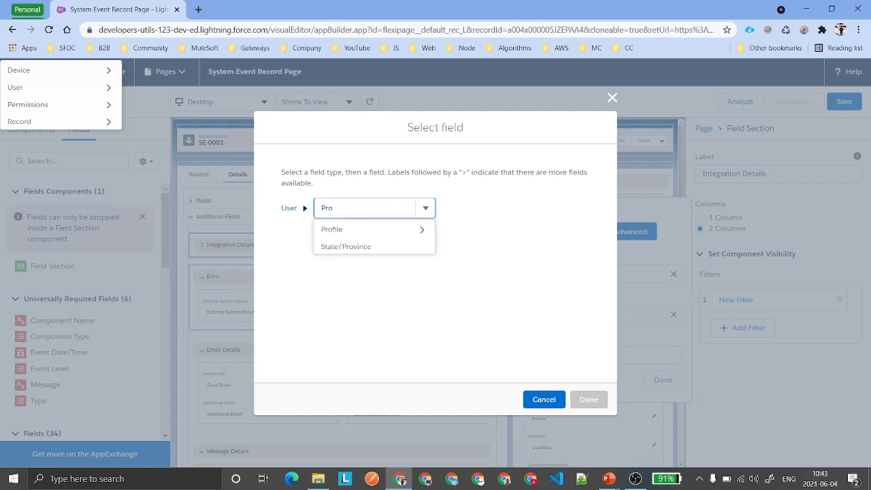
pyautogui.click(379, 231)
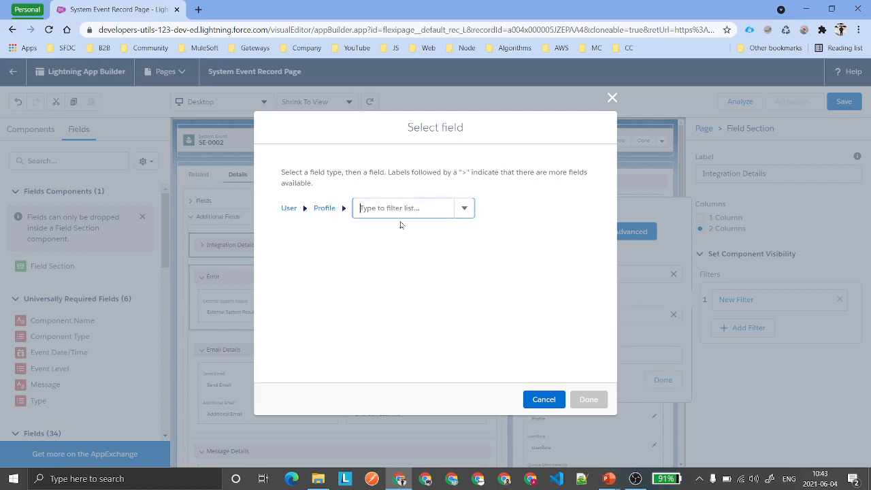
pyautogui.write('Name')
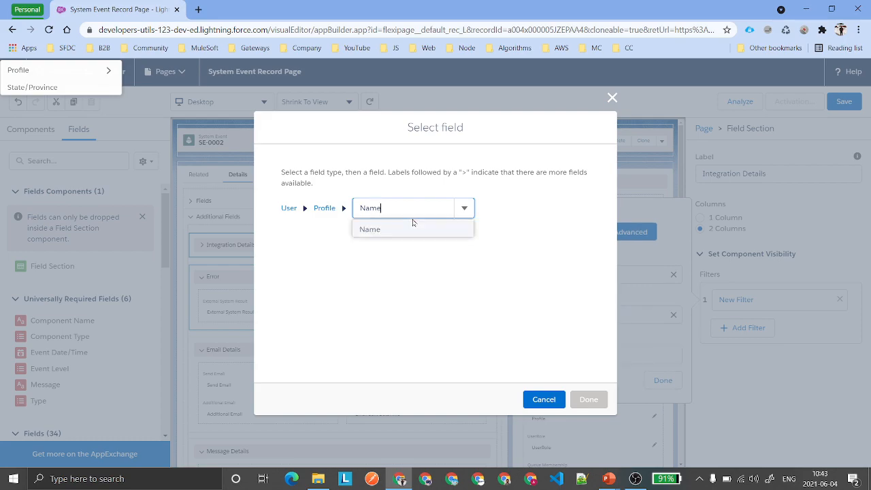
pyautogui.click(412, 230)
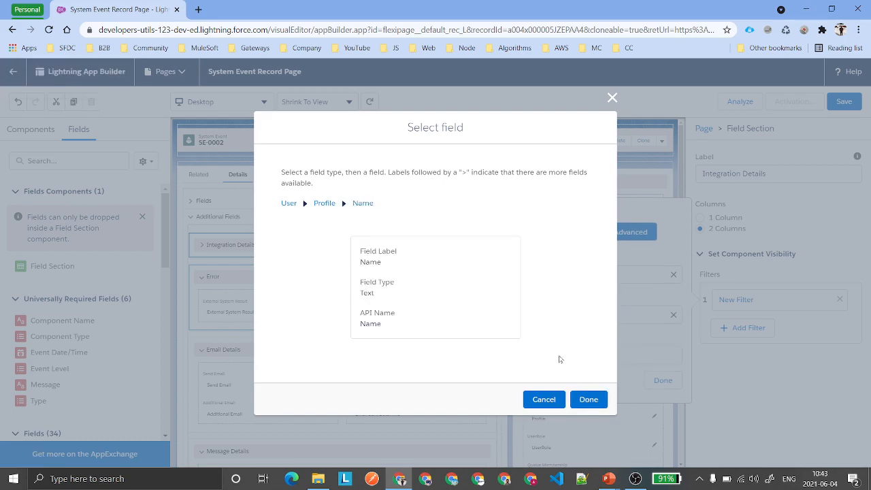
pyautogui.click(588, 400)
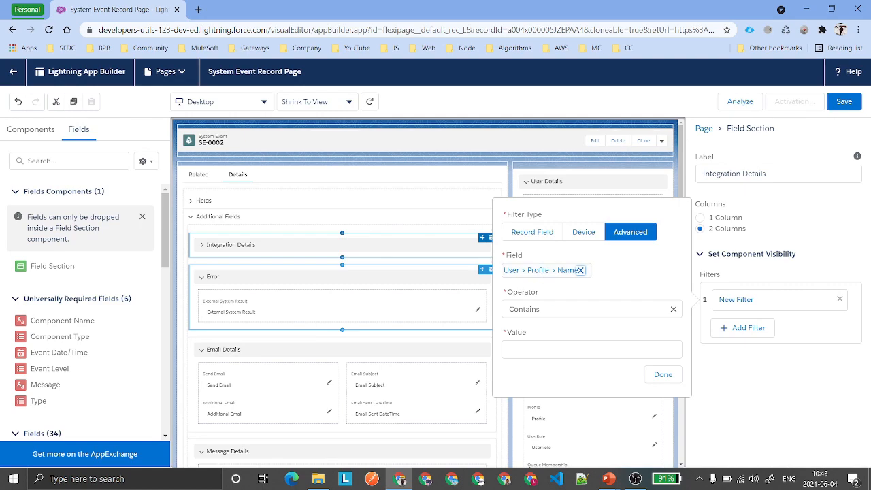
# Complete the Integration Details visibility filter with the operator Equal and the value System Administrator.
pyautogui.click(564, 309)
pyautogui.click(529, 350)
pyautogui.click(538, 349)
pyautogui.write('System Administrator')
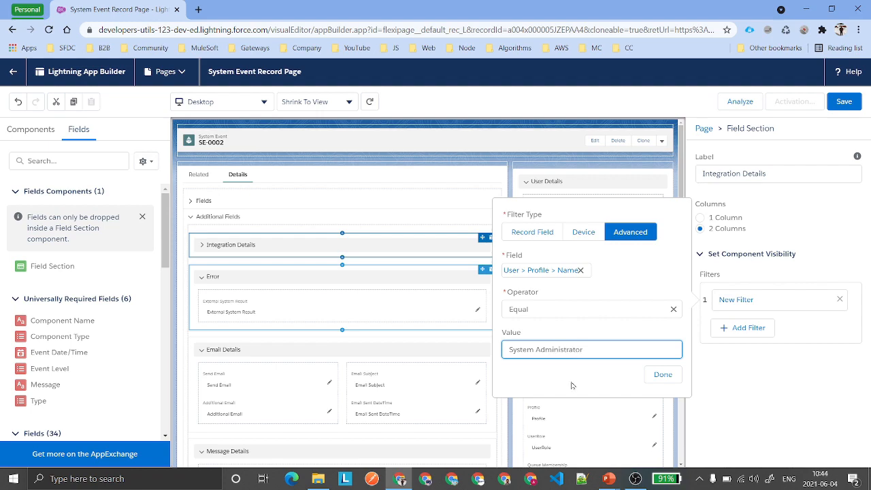
pyautogui.click(658, 375)
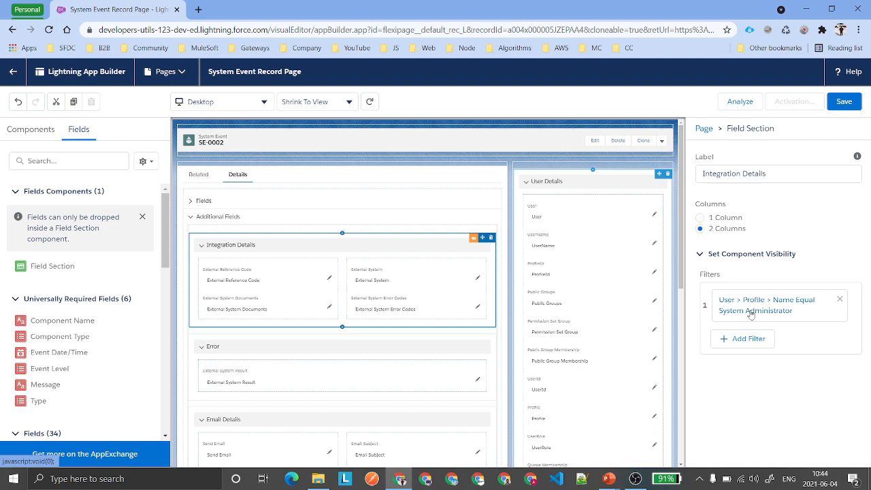
# Save the System Event Record Page and activate it as the org default for desktop and phone.
pyautogui.click(844, 100)
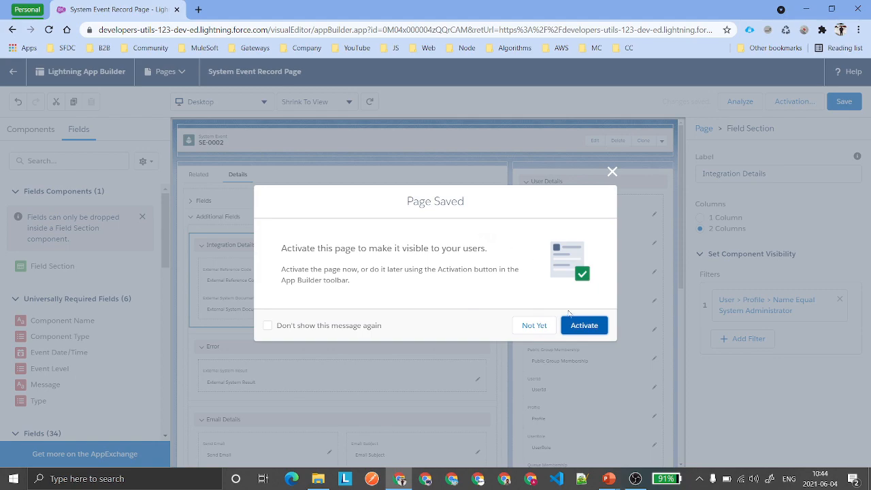
pyautogui.click(574, 324)
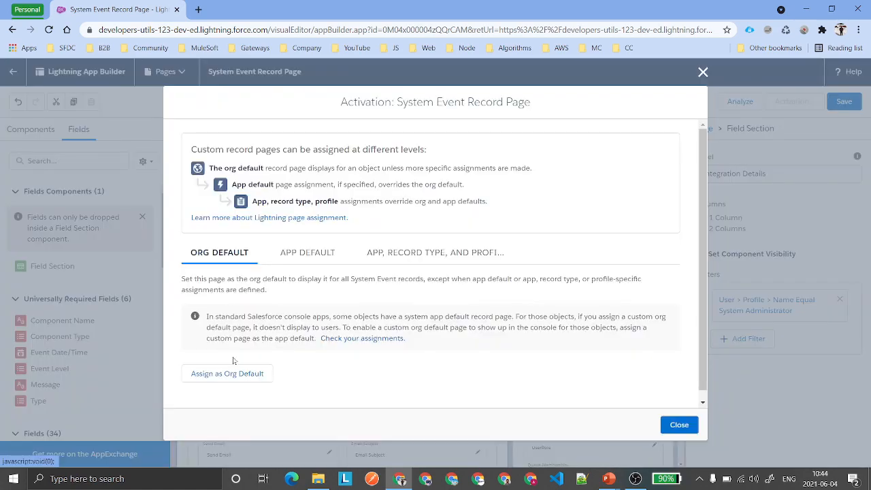
pyautogui.click(227, 374)
pyautogui.click(343, 292)
pyautogui.click(678, 372)
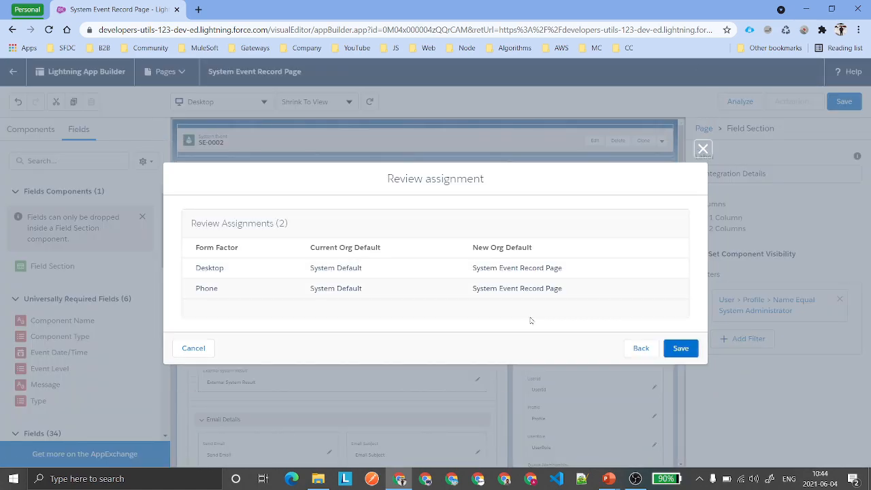
pyautogui.click(679, 348)
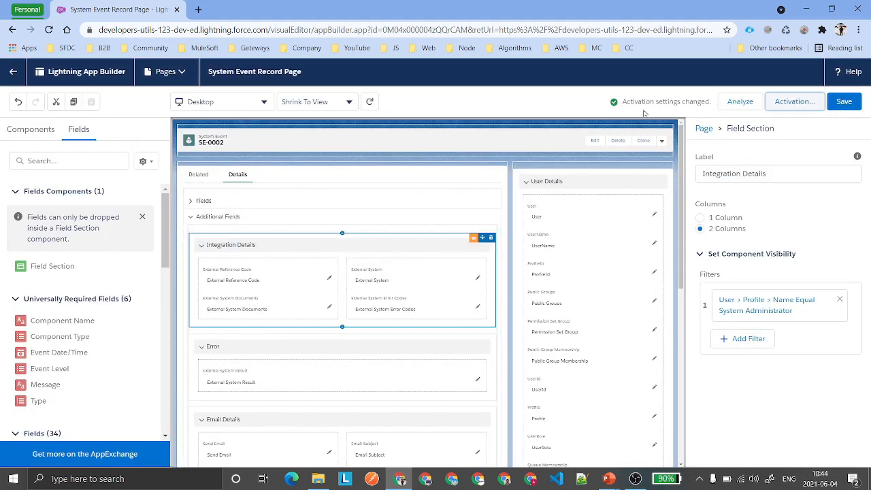
# Add a component visibility filter of type Advanced to the Error field section.
pyautogui.click(584, 185)
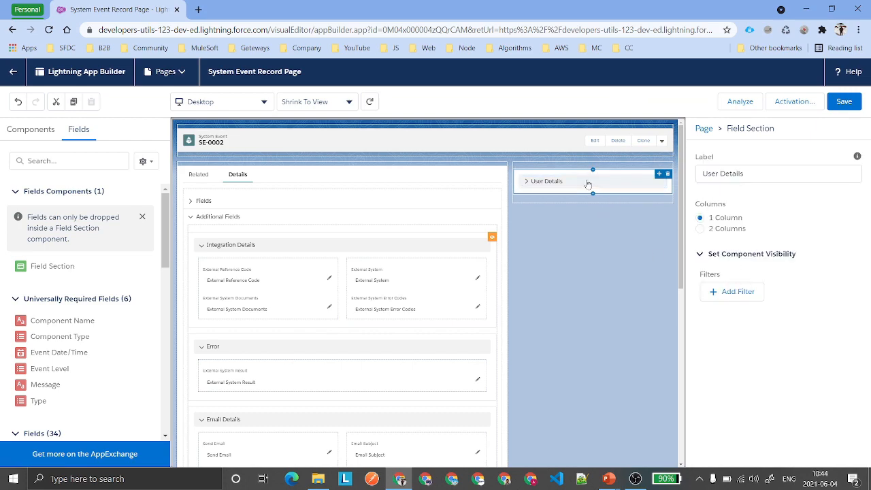
pyautogui.click(248, 351)
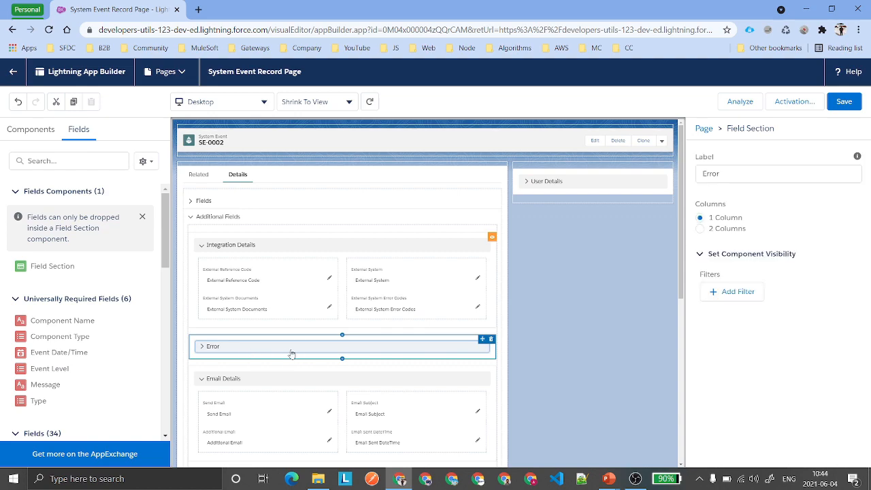
pyautogui.click(735, 292)
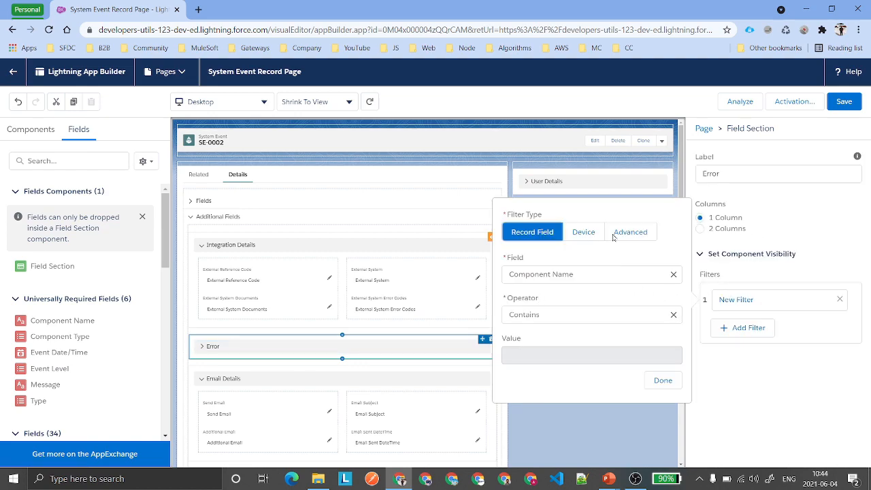
pyautogui.click(632, 234)
# Choose User > Profile > Name as the field of the Error section's visibility filter.
pyautogui.click(521, 272)
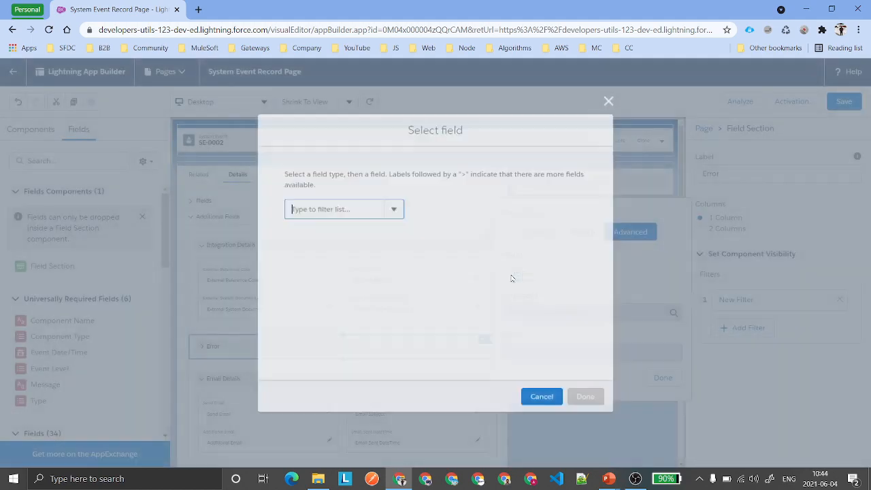
pyautogui.write('Use')
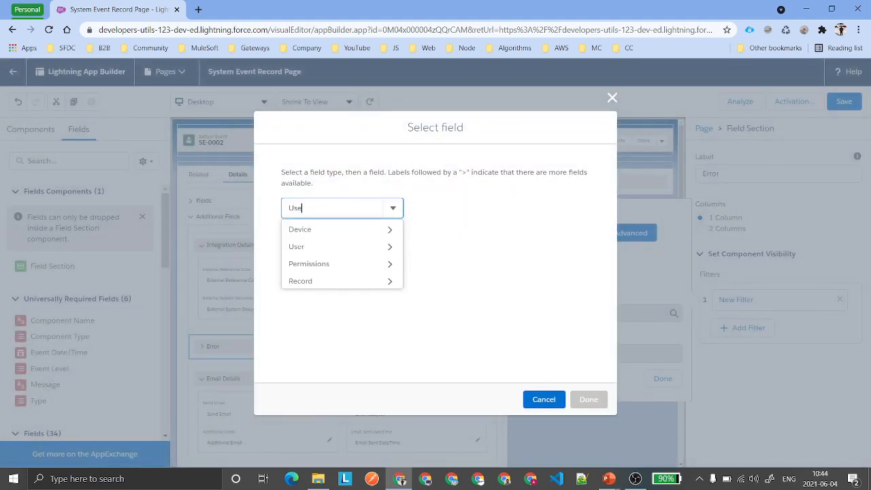
pyautogui.click(326, 230)
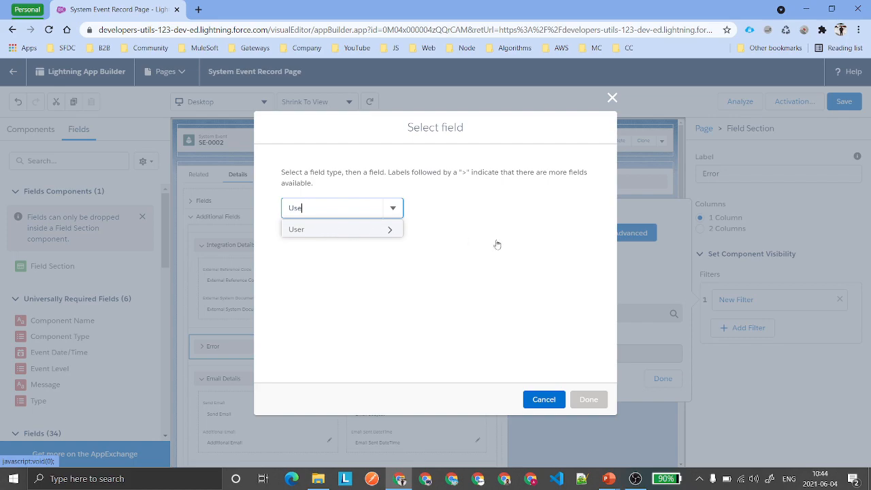
pyautogui.write('Pro')
pyautogui.click(368, 235)
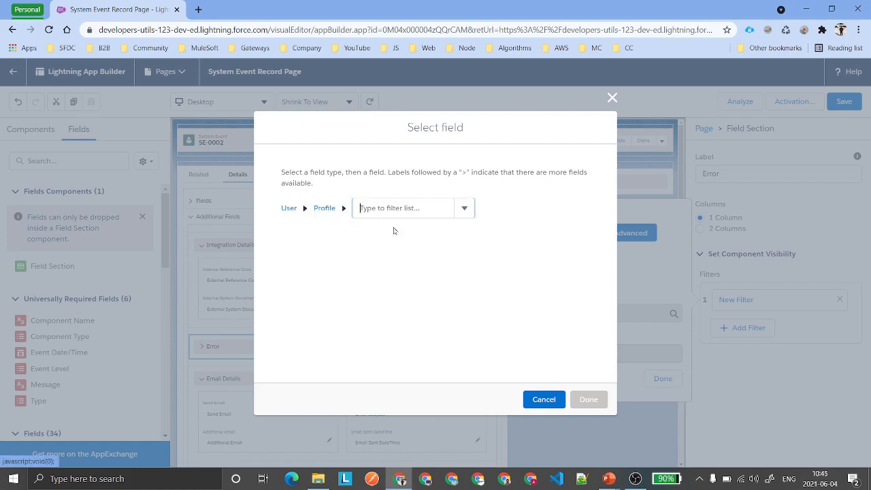
pyautogui.write('Na')
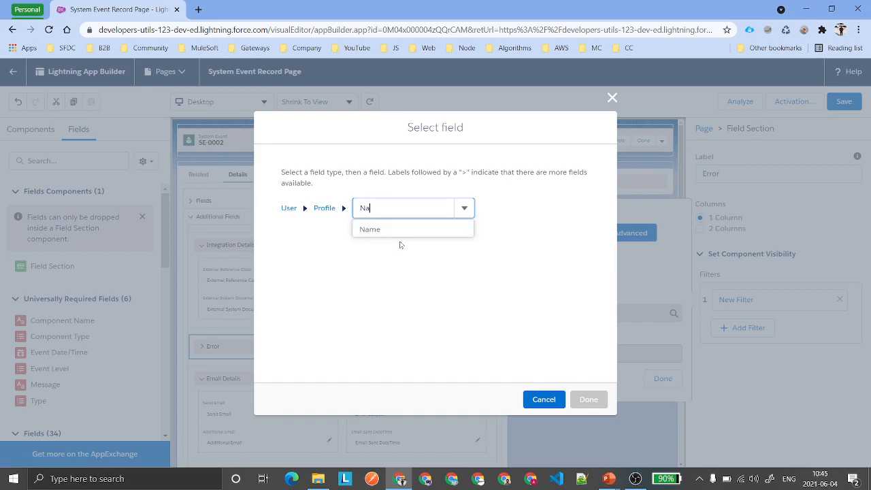
pyautogui.click(403, 239)
pyautogui.click(589, 399)
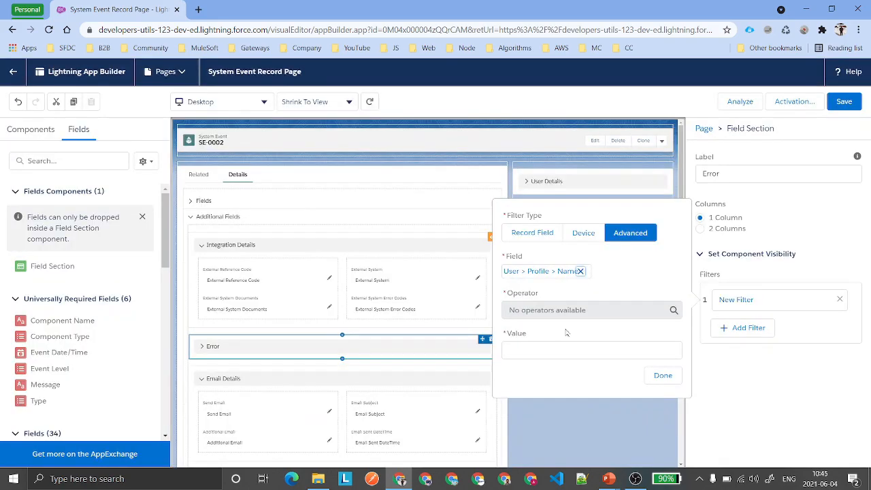
# Complete the Error section's visibility filter with the operator Not Equal and the value System Administrator.
pyautogui.click(568, 310)
pyautogui.click(559, 371)
pyautogui.click(558, 350)
pyautogui.write('System ')
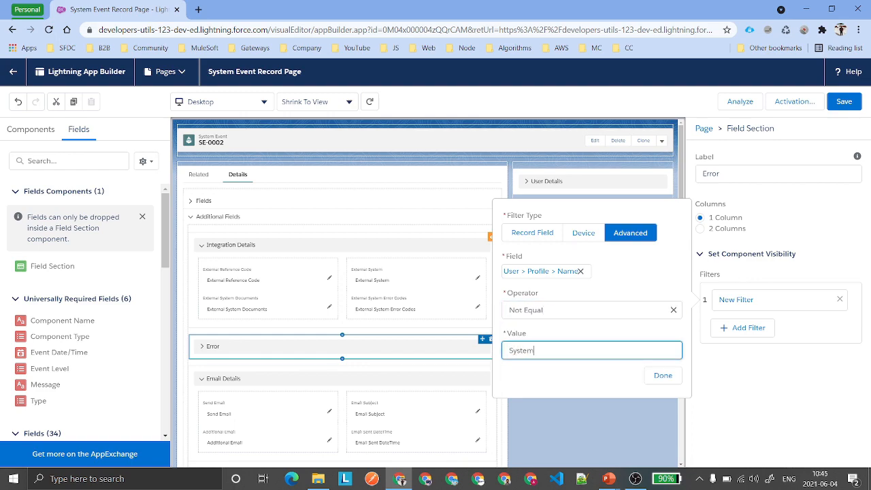
pyautogui.write('Administrator')
pyautogui.moveTo(585, 351); pyautogui.dragTo(462, 353)
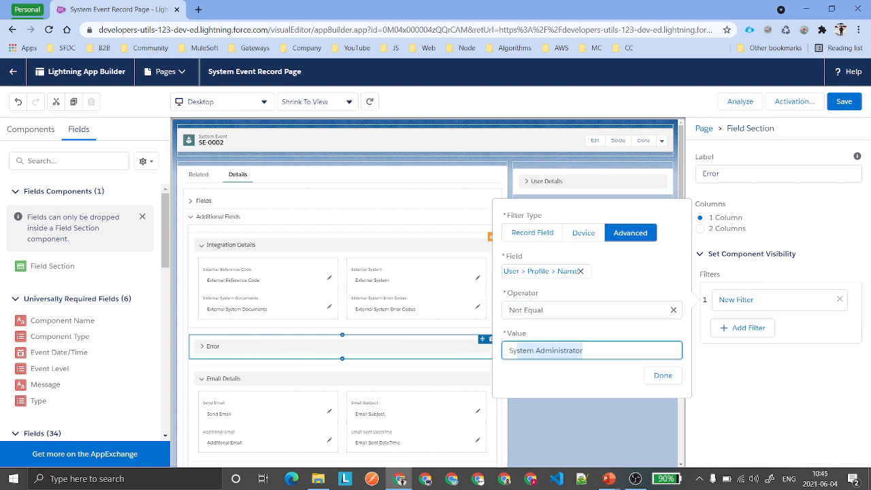
pyautogui.click(662, 375)
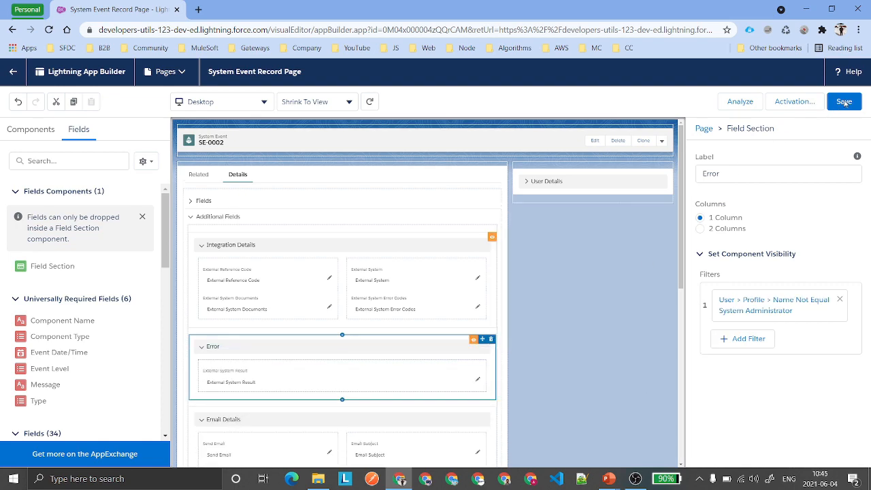
# Save the System Event Record Page and return from the app builder to the SE-0002 record.
pyautogui.click(843, 102)
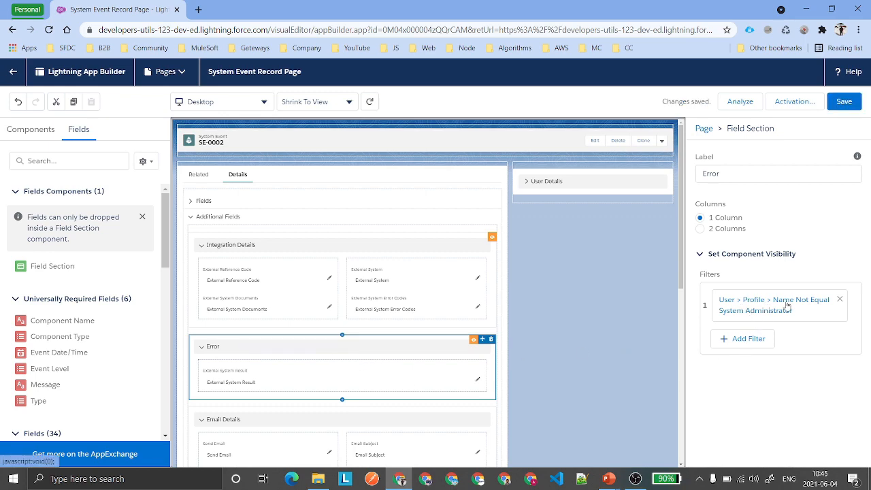
pyautogui.click(844, 101)
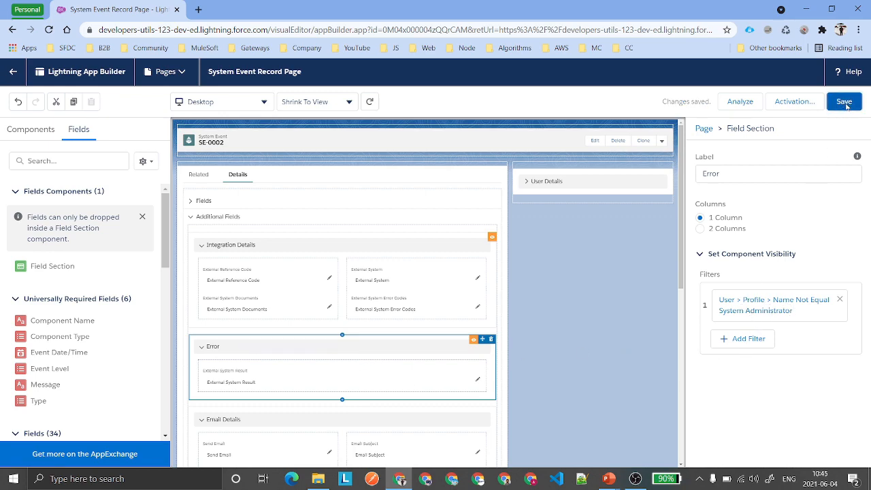
pyautogui.click(15, 76)
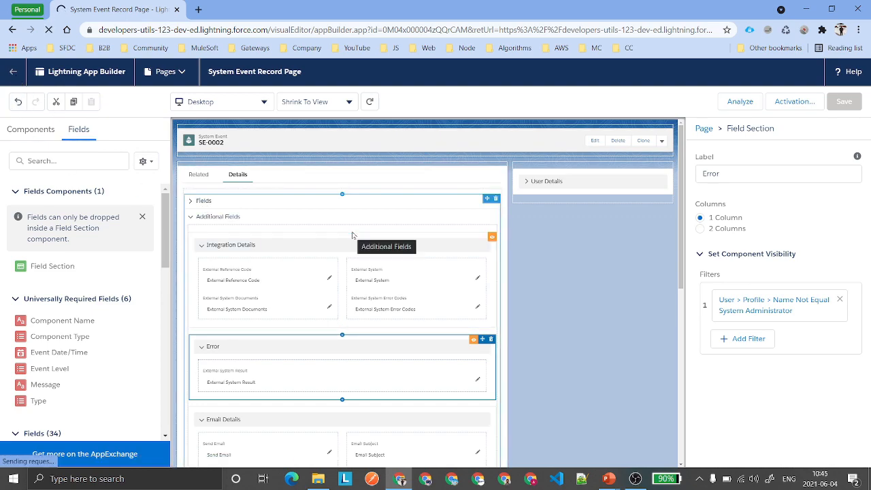
pyautogui.click(218, 272)
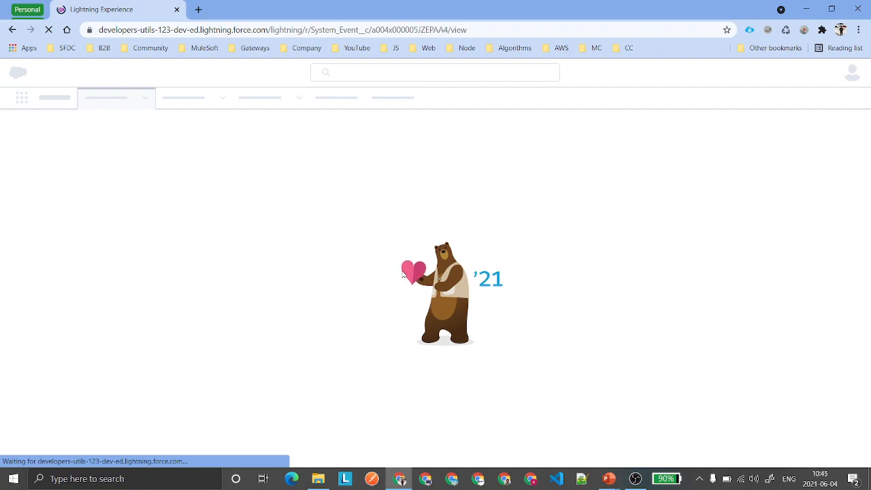
# Examine which field sections appear under Fields and Additional Fields on the SE-0002 record, checking the visibility filters.
pyautogui.scroll(-1, 711, 245)
pyautogui.scroll(1, 831, 299)
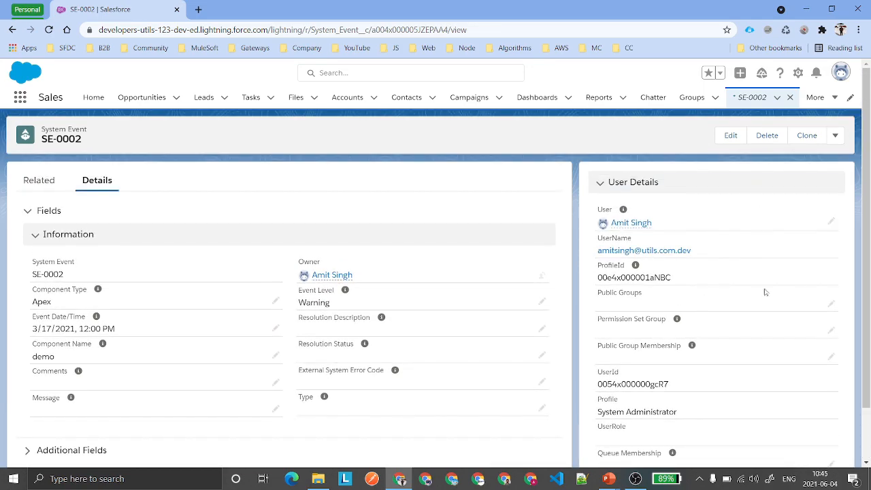
pyautogui.scroll(-1, 349, 279)
pyautogui.click(99, 393)
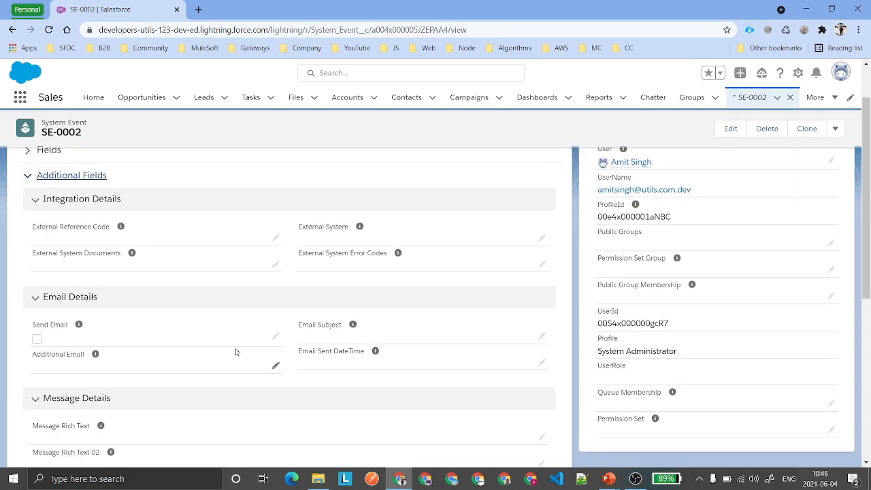
pyautogui.scroll(-3, 107, 329)
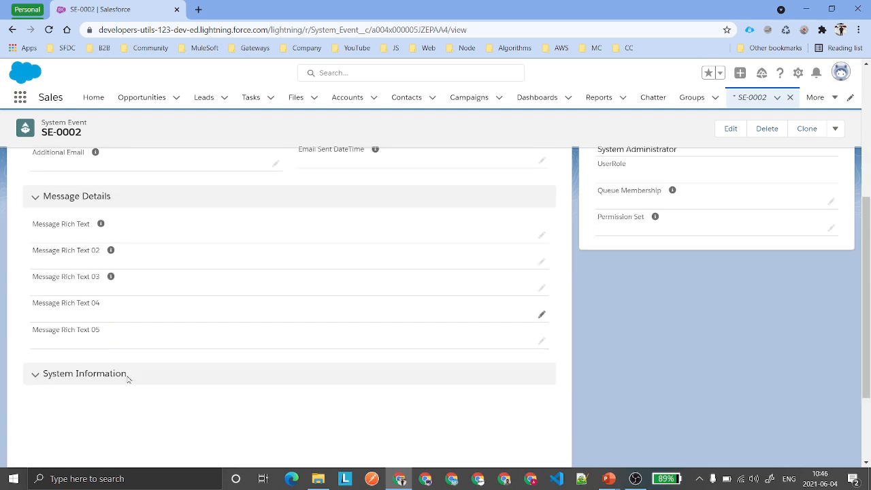
pyautogui.scroll(3, 128, 382)
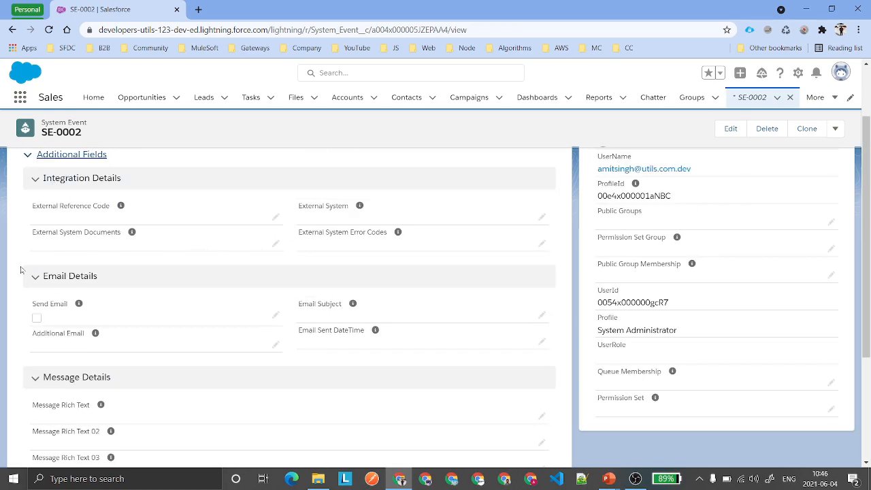
pyautogui.scroll(-3, 204, 319)
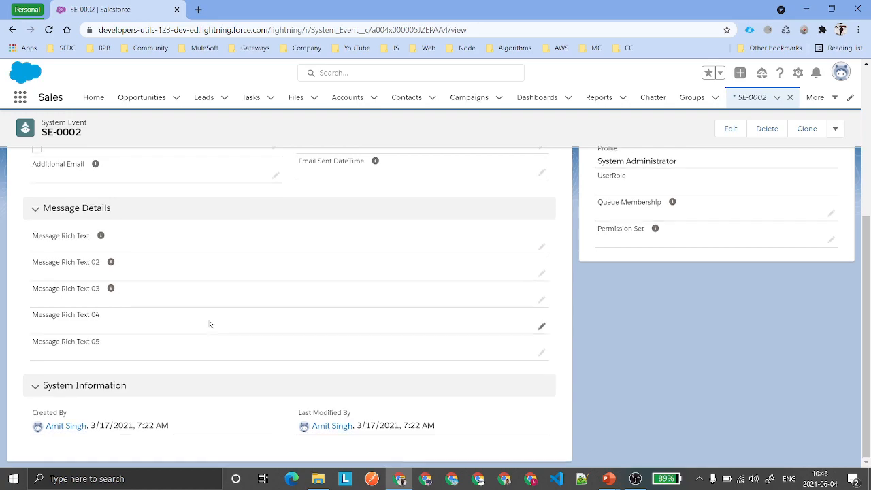
pyautogui.scroll(5, 210, 324)
pyautogui.click(48, 211)
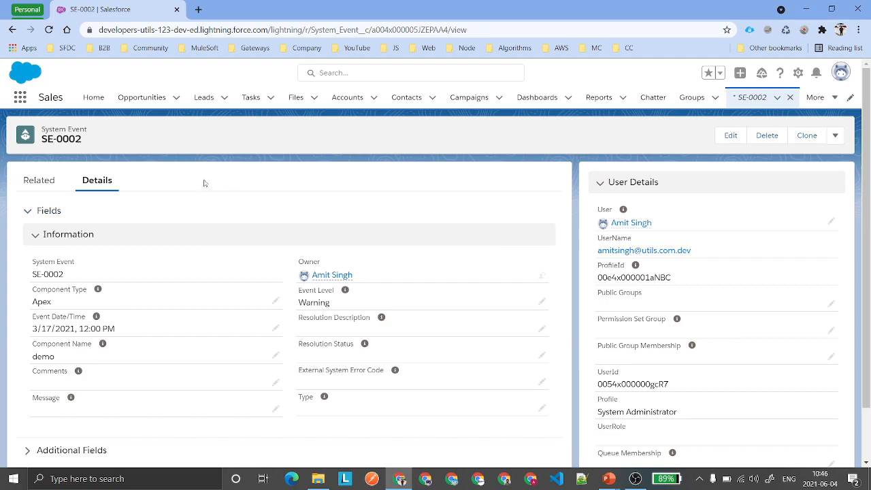
pyautogui.scroll(-2, 272, 286)
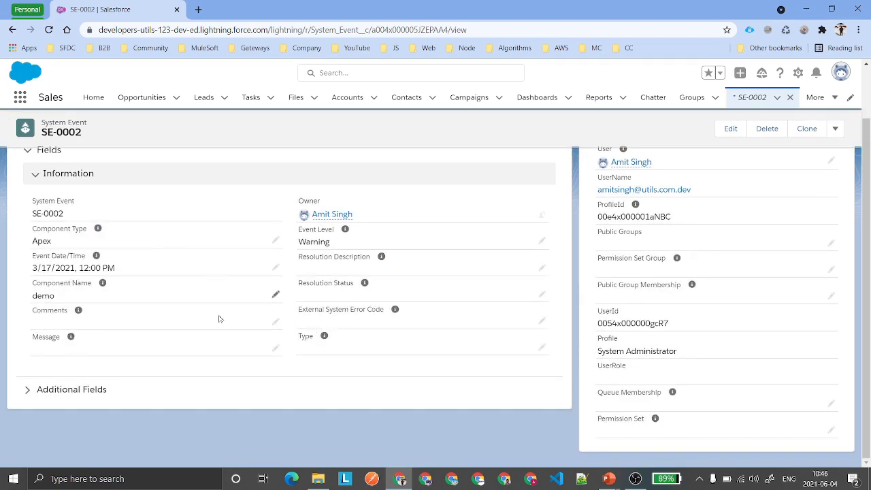
pyautogui.click(72, 389)
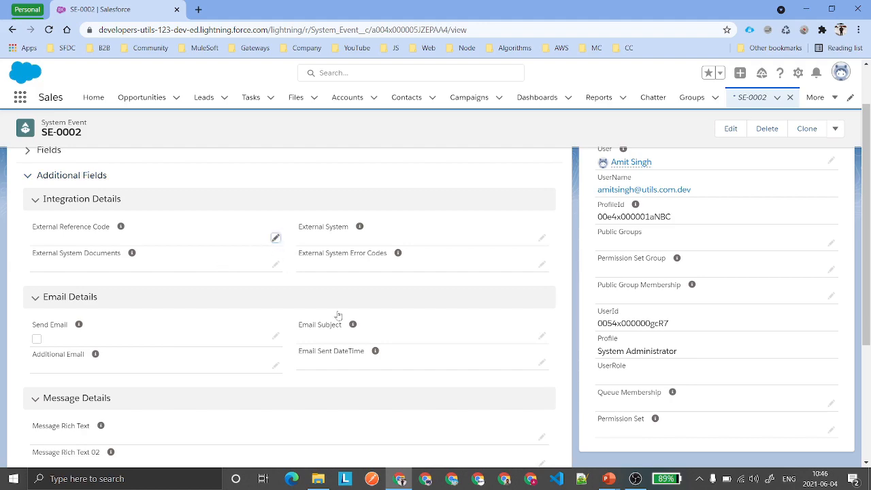
# Edit the Integration Details of the record, setting External Reference Code to 100, and try to save.
pyautogui.doubleClick(338, 315)
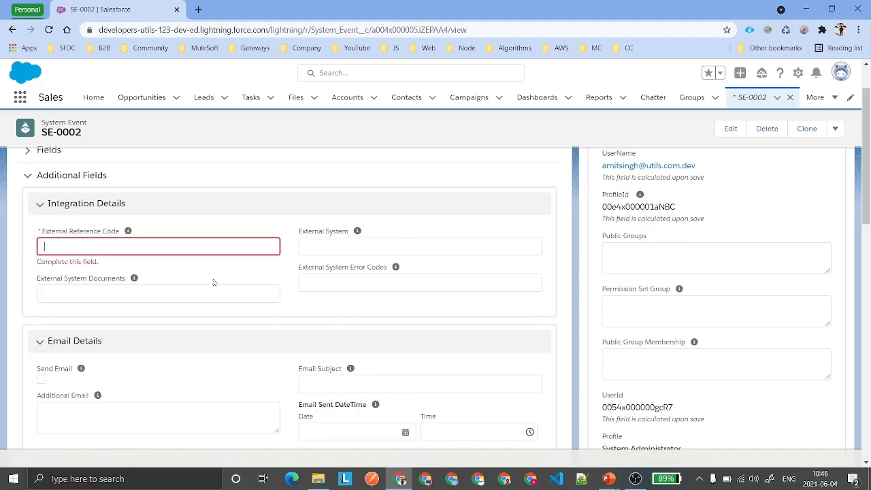
pyautogui.click(347, 247)
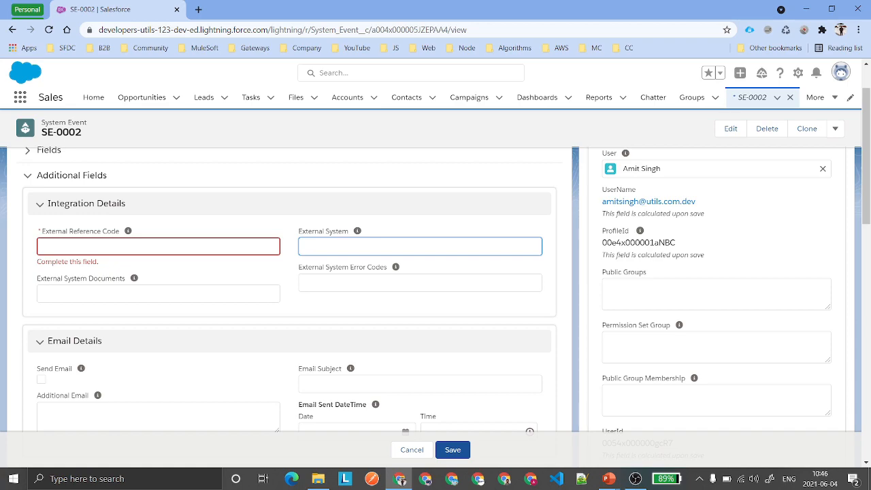
pyautogui.click(158, 247)
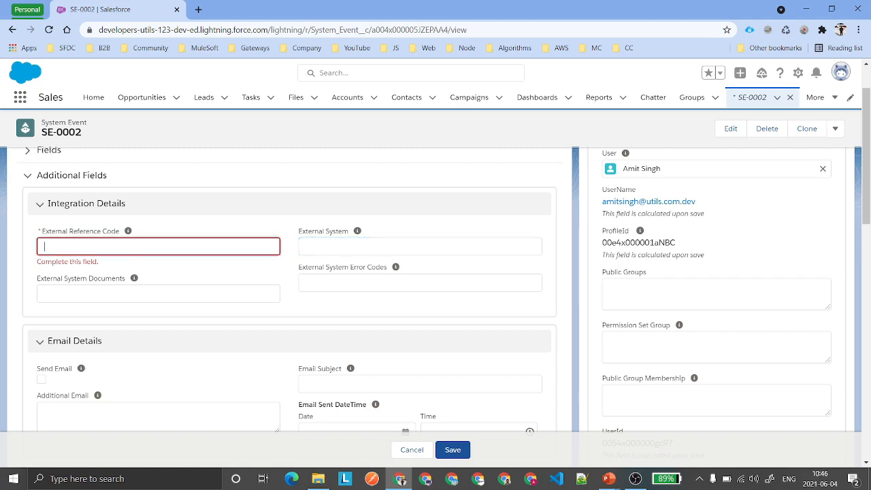
pyautogui.write('100')
pyautogui.click(230, 275)
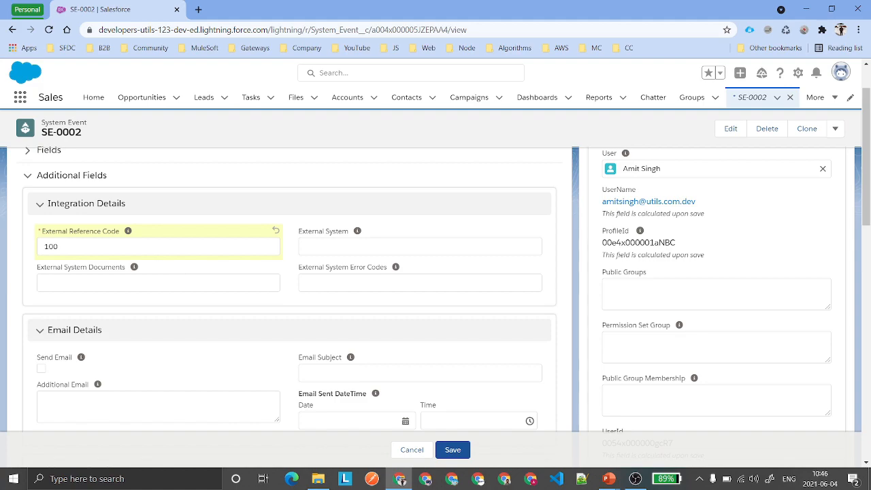
pyautogui.click(453, 450)
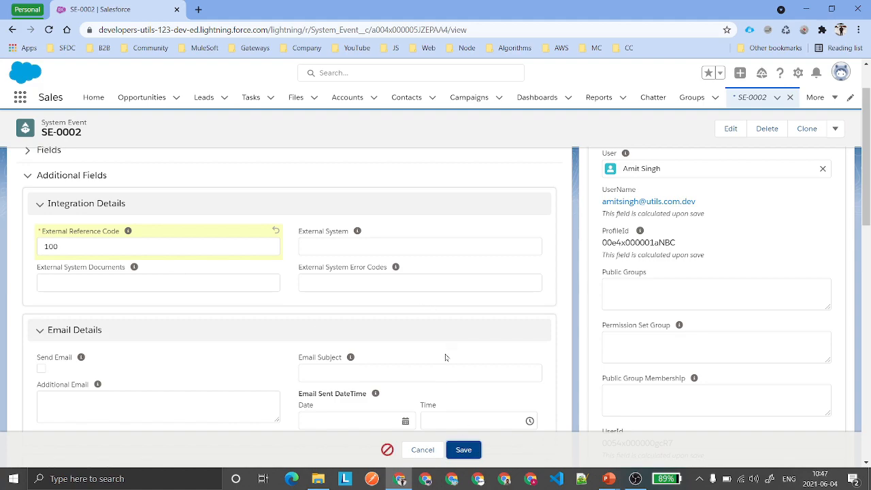
# Set the required Type field to Apex and Message to "Message", save the record, and expand Additional Fields.
pyautogui.scroll(-4, 357, 322)
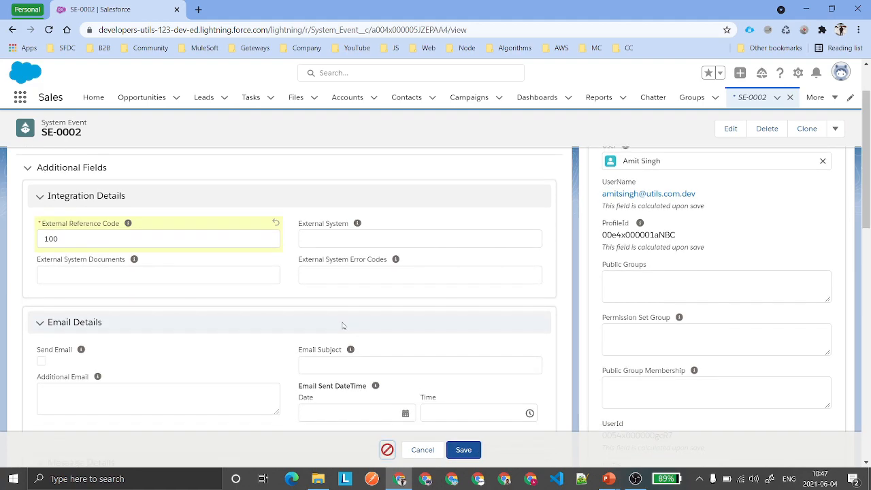
pyautogui.scroll(-5, 357, 323)
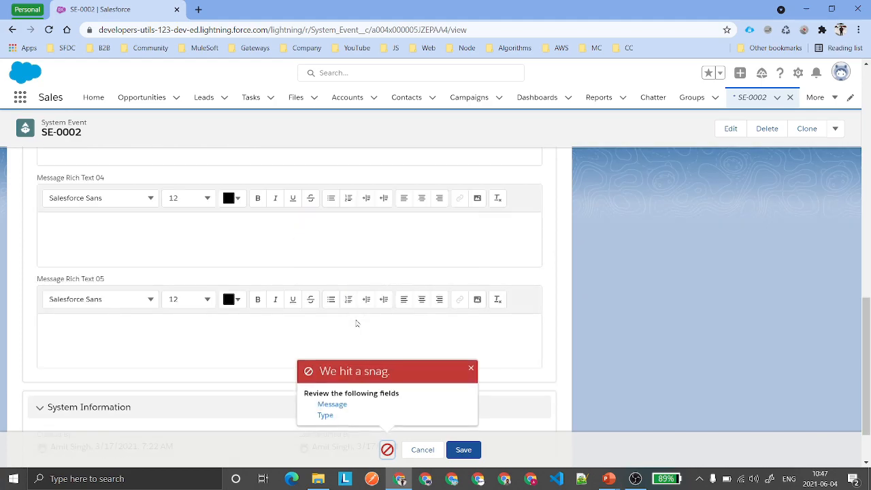
pyautogui.click(332, 405)
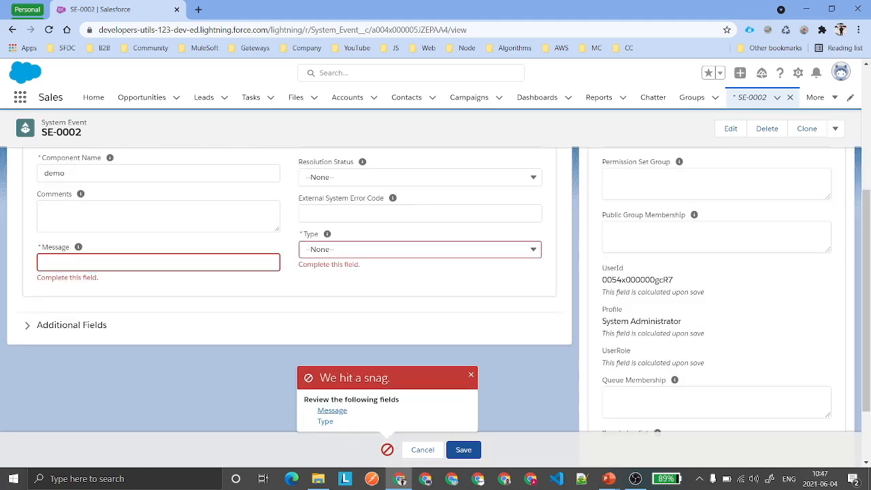
pyautogui.click(326, 414)
pyautogui.click(323, 294)
pyautogui.click(158, 262)
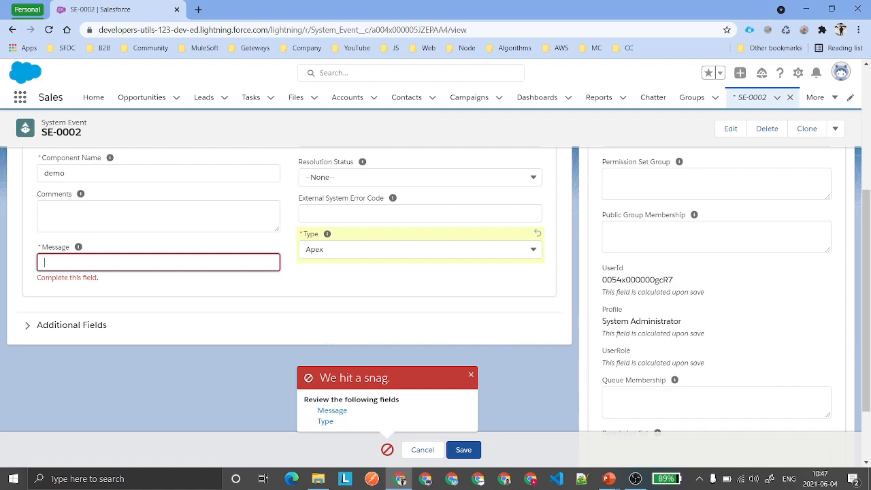
pyautogui.write('Message')
pyautogui.click(339, 284)
pyautogui.click(460, 449)
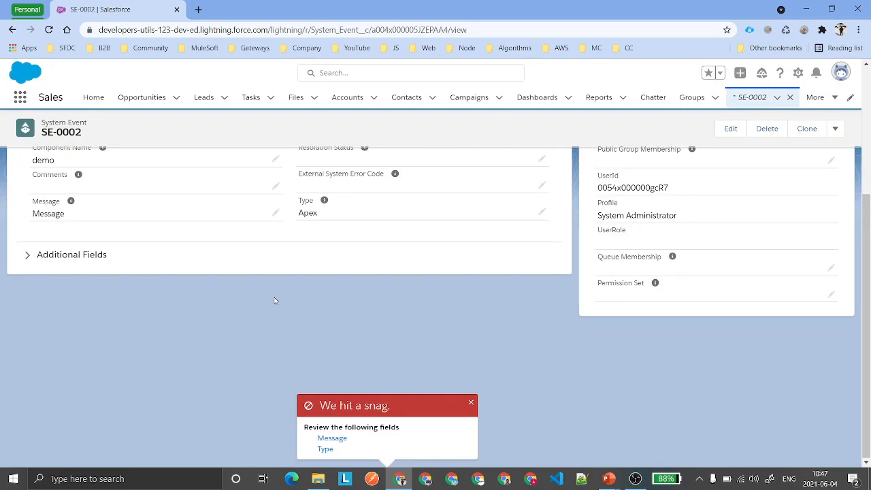
pyautogui.click(81, 255)
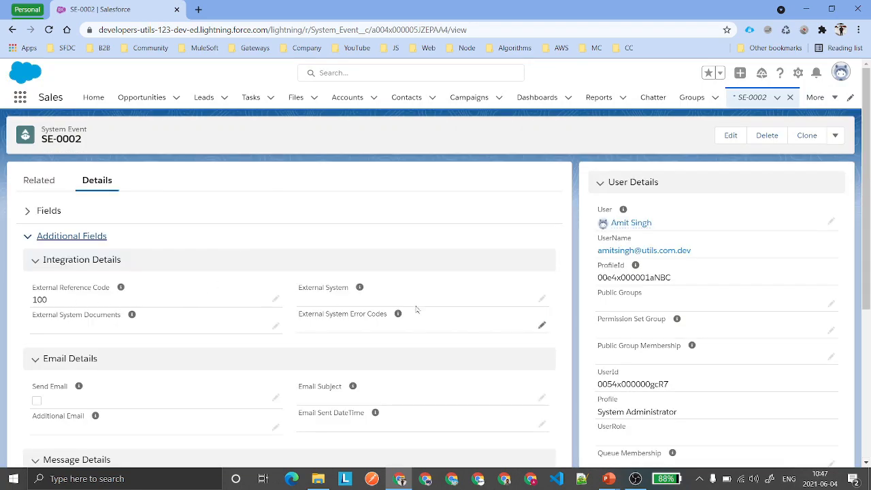
# Review the saved SE-0002 record's details under Additional Fields and Fields.
pyautogui.scroll(-5, 697, 306)
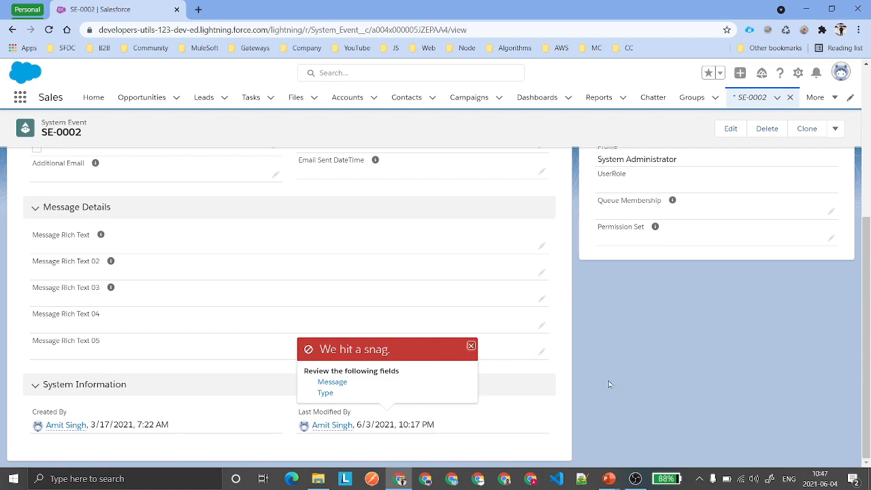
pyautogui.scroll(5, 313, 288)
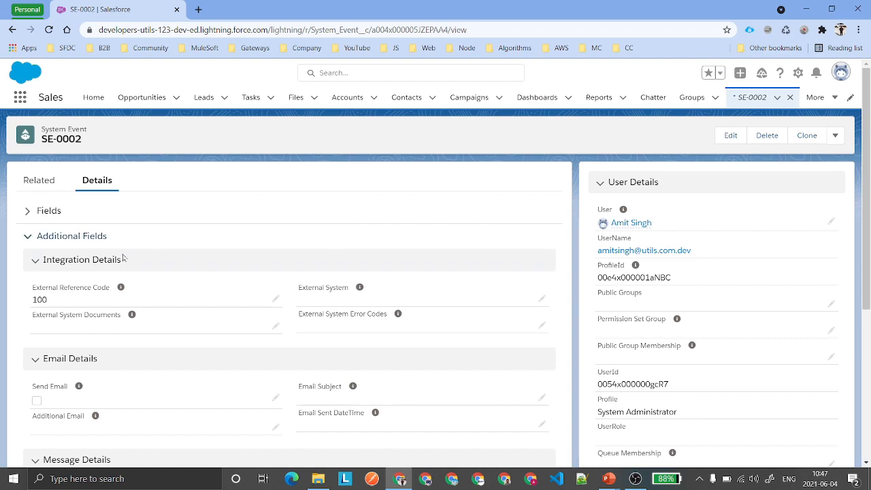
pyautogui.click(48, 216)
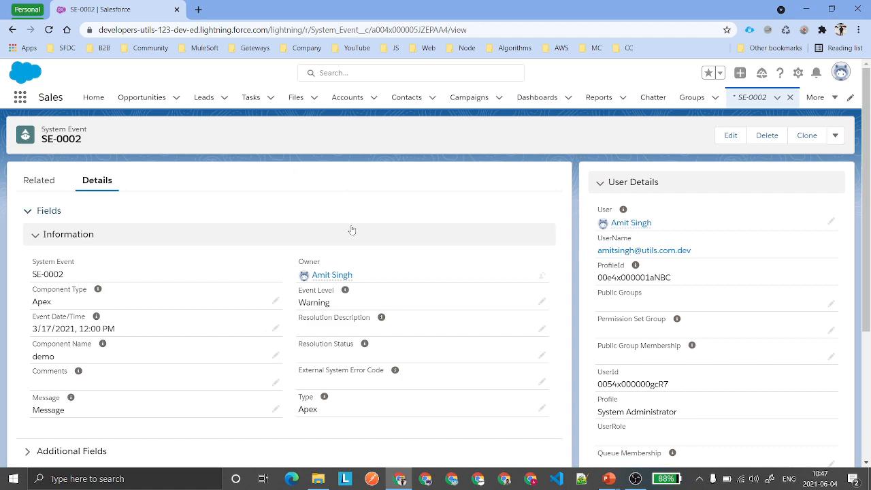
pyautogui.scroll(-5, 345, 278)
pyautogui.scroll(5, 346, 279)
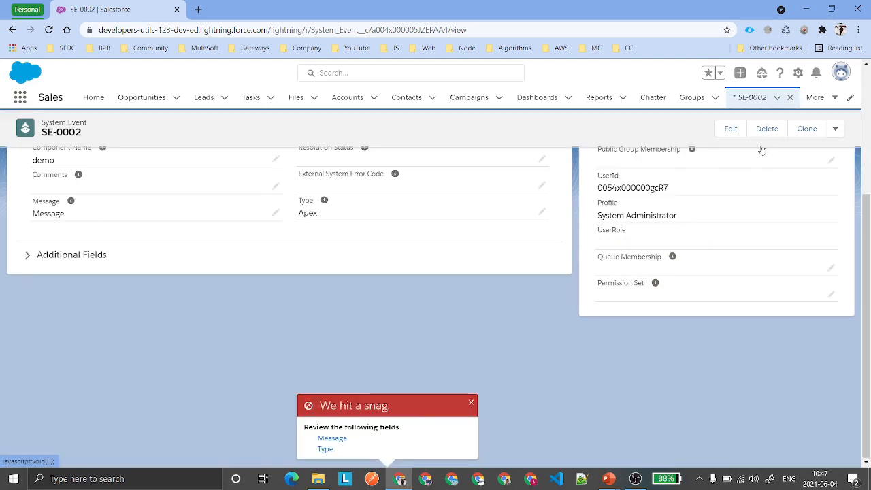
# Open the System Event Record Page for editing and expand Additional Fields in the Details accordion.
pyautogui.click(798, 73)
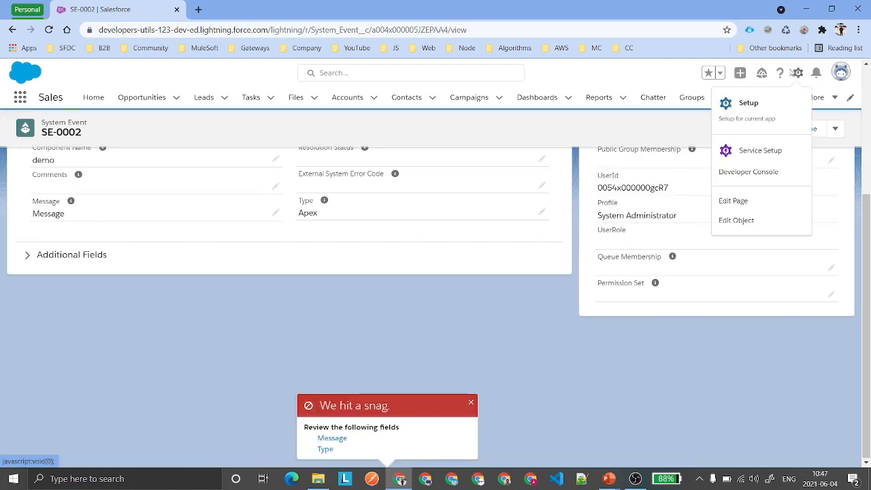
pyautogui.click(746, 202)
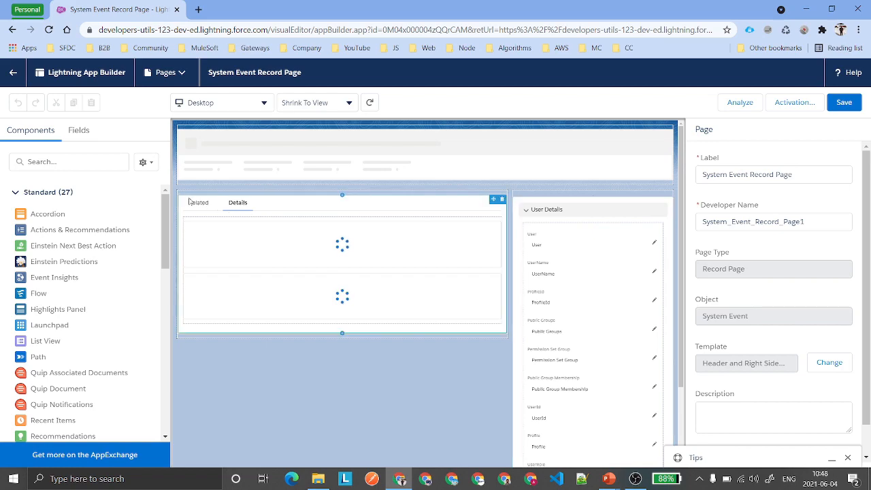
pyautogui.click(289, 209)
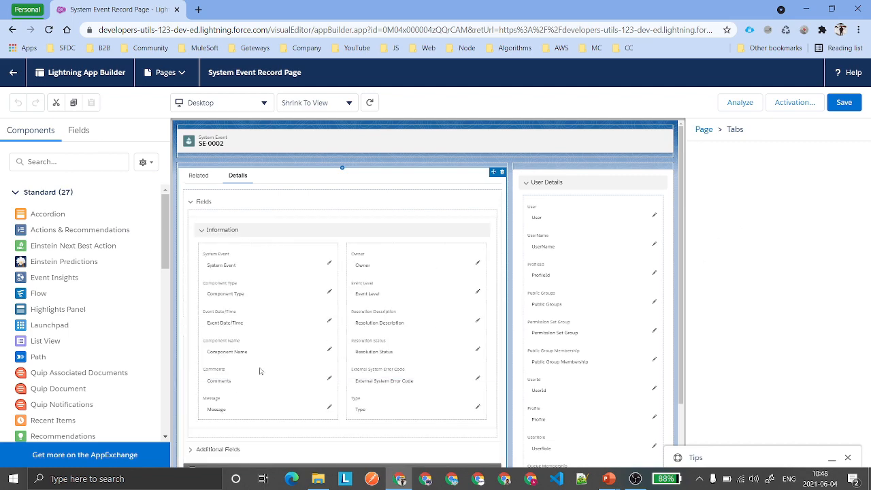
pyautogui.scroll(-1, 239, 388)
pyautogui.scroll(-1, 238, 389)
pyautogui.click(225, 375)
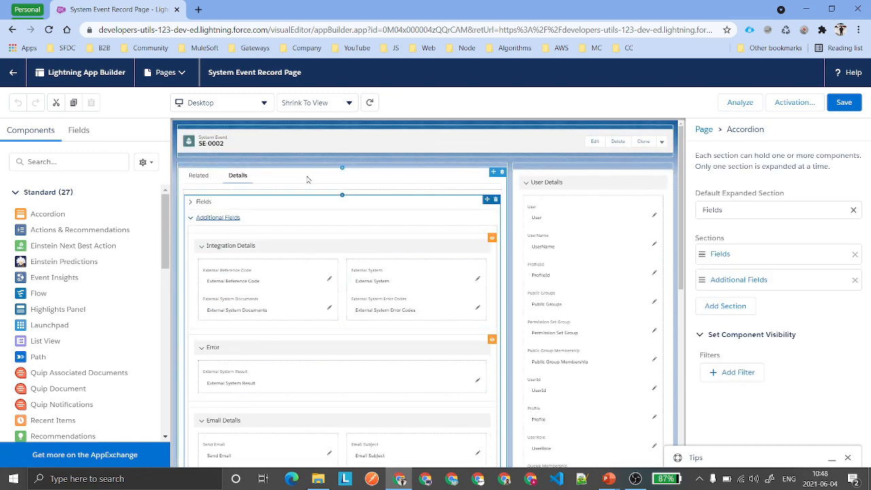
# Set the accordion's default expanded section to Additional Fields.
pyautogui.click(757, 255)
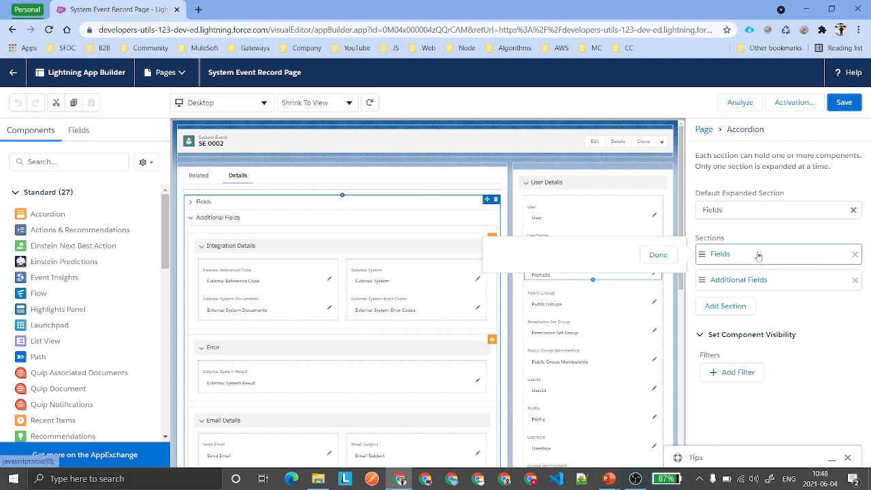
pyautogui.click(561, 269)
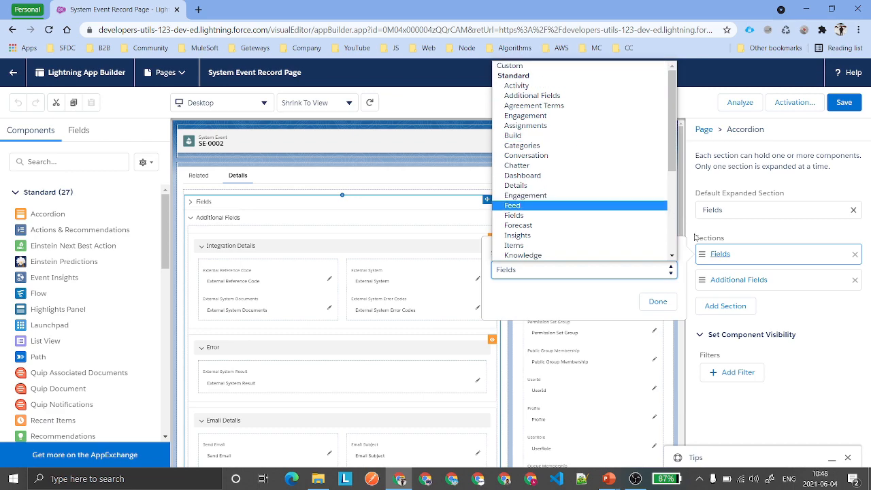
pyautogui.click(771, 210)
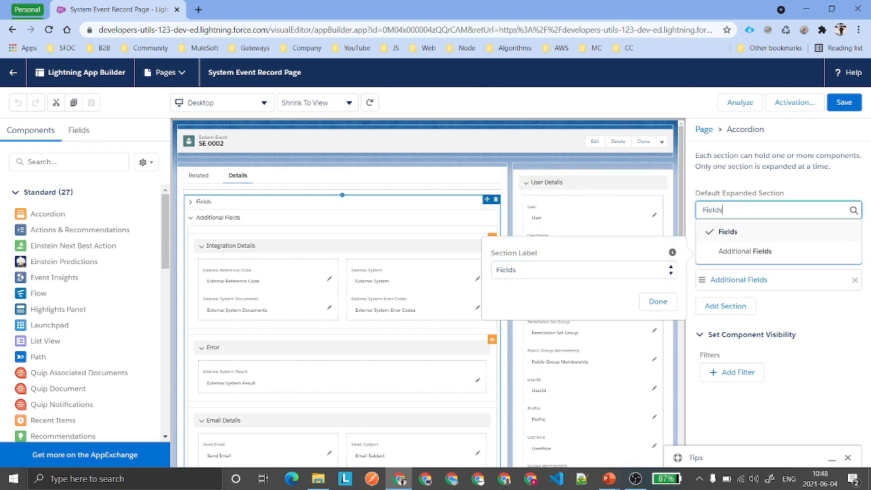
pyautogui.click(747, 250)
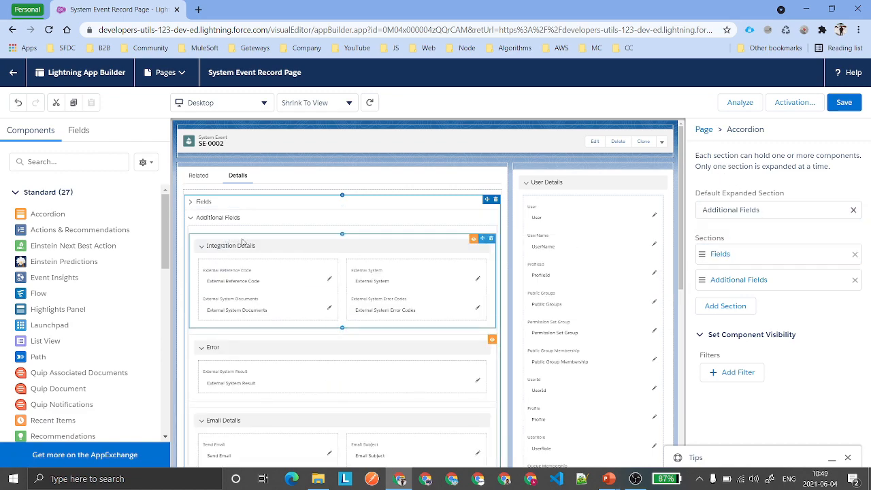
# Add a two-column field section above User Details and place the Component Name and Event Level fields in it.
pyautogui.click(75, 136)
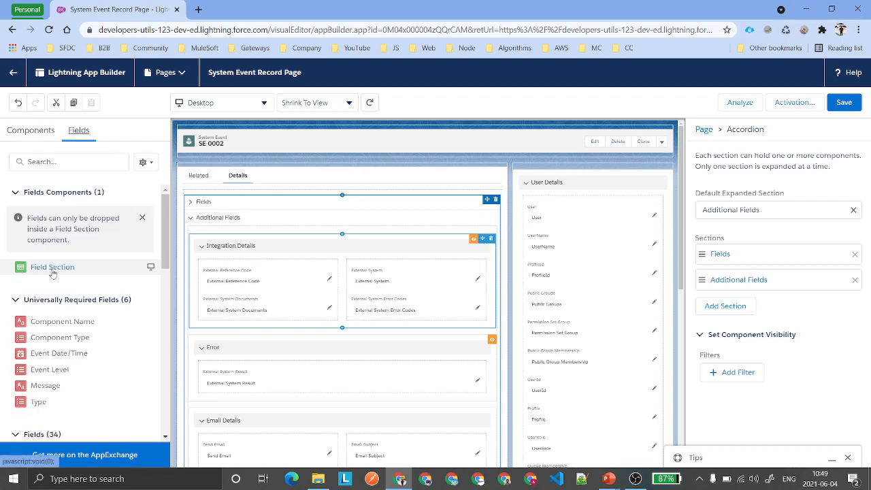
pyautogui.moveTo(43, 273); pyautogui.dragTo(548, 169)
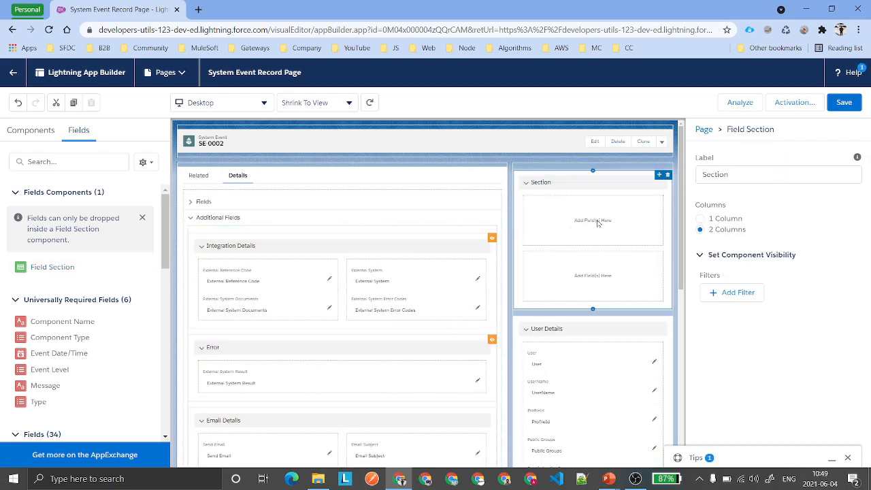
pyautogui.moveTo(59, 321); pyautogui.dragTo(587, 224)
pyautogui.moveTo(59, 369); pyautogui.dragTo(579, 256)
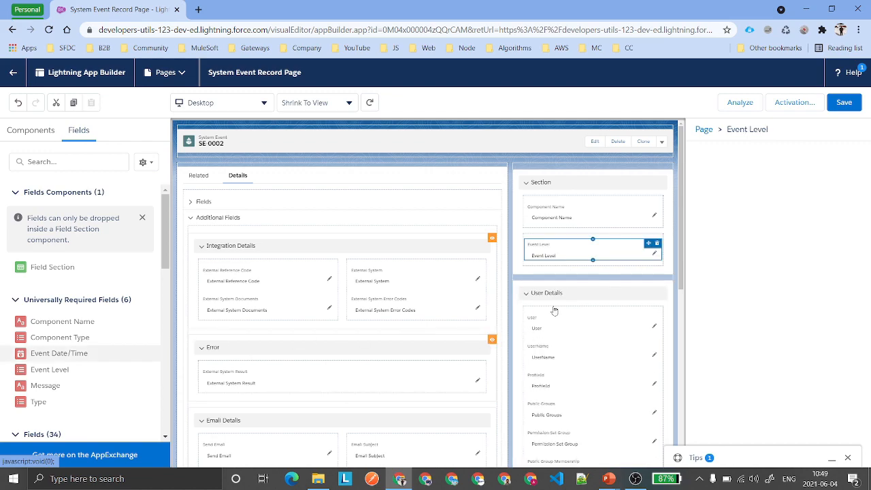
# Look through the fields available for the page and save the System Event Record Page.
pyautogui.scroll(-1, 58, 312)
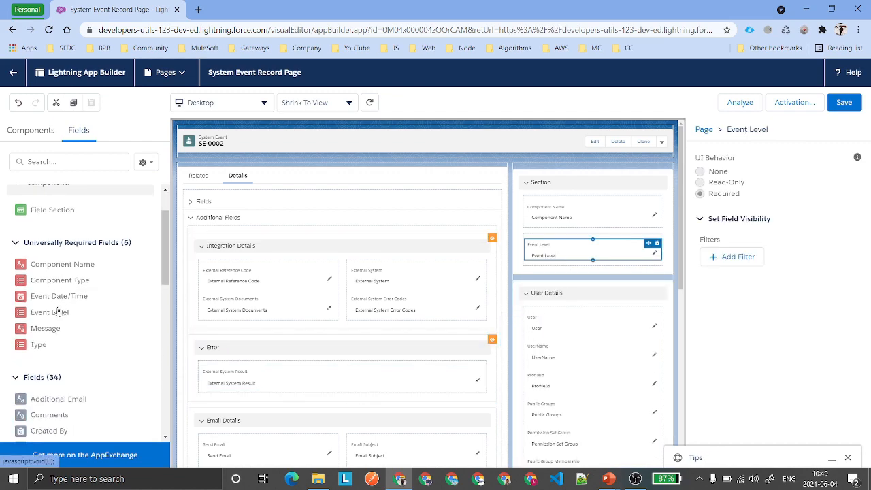
pyautogui.scroll(-2, 57, 311)
pyautogui.scroll(-1, 100, 354)
pyautogui.scroll(-8, 100, 359)
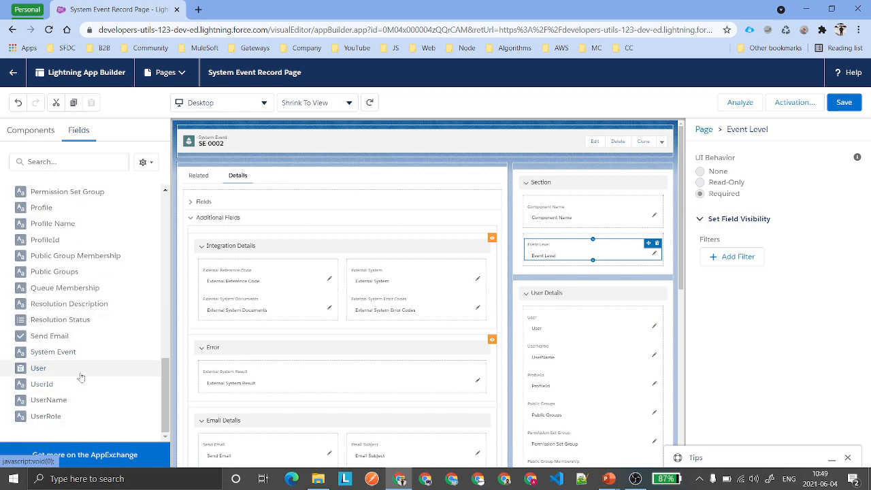
pyautogui.scroll(12, 81, 377)
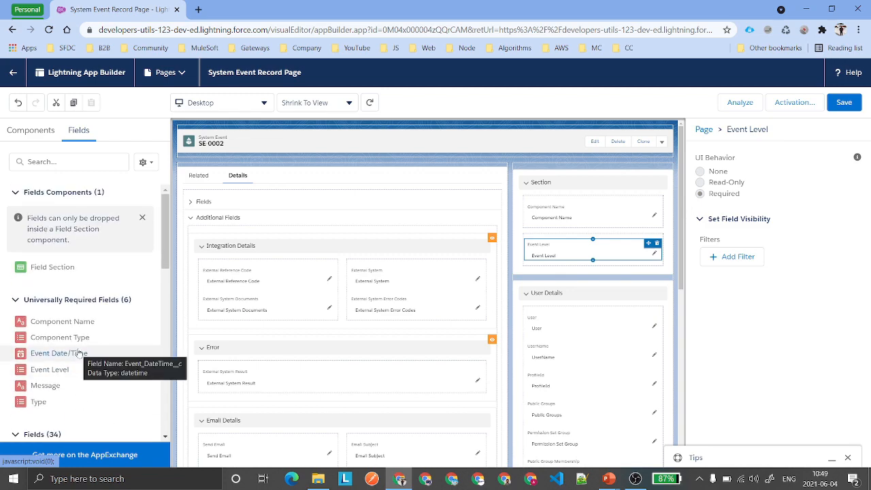
pyautogui.click(844, 102)
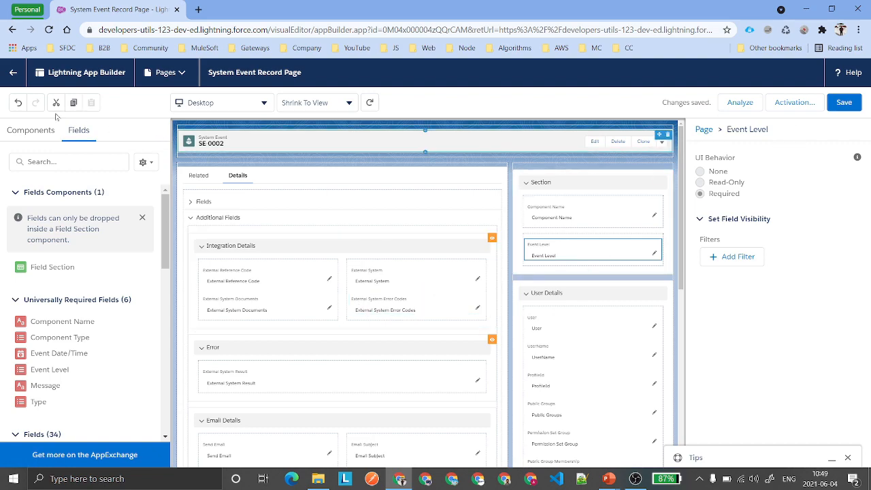
# Analyze the page's performance for desktop and phone, including predicted load time and performance index, and close the analysis.
pyautogui.click(732, 106)
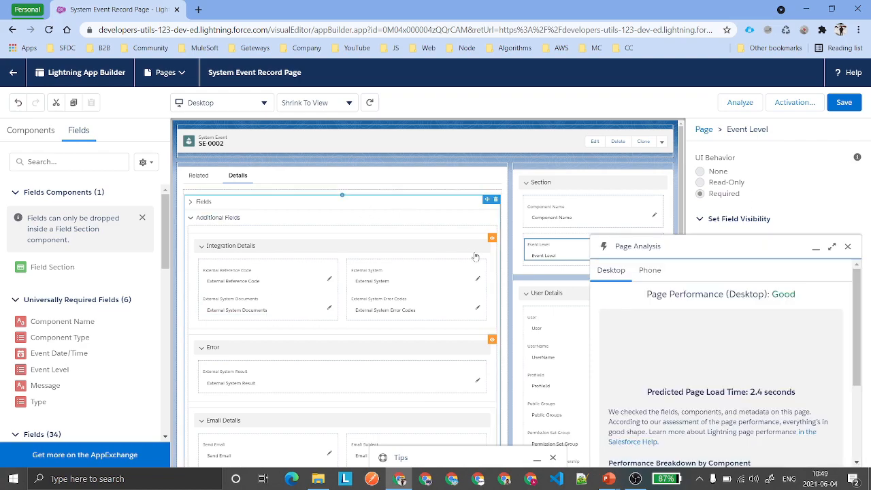
pyautogui.scroll(-2, 741, 388)
pyautogui.scroll(2, 704, 365)
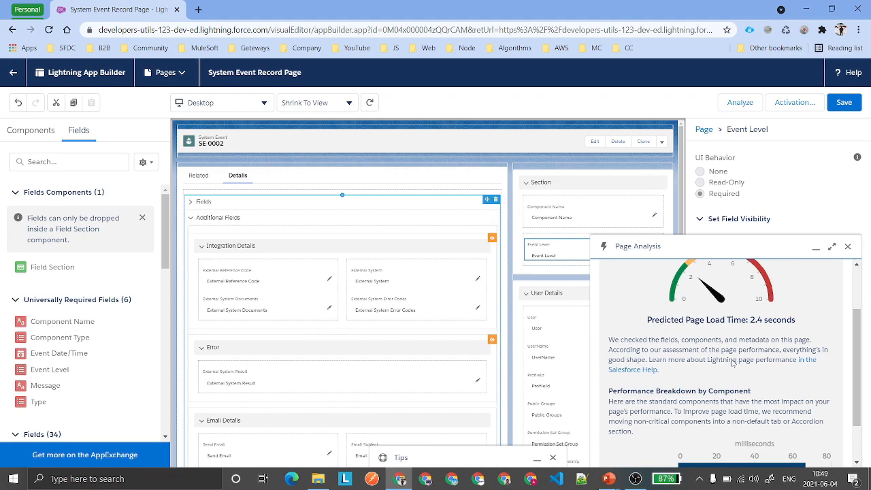
pyautogui.scroll(1, 733, 362)
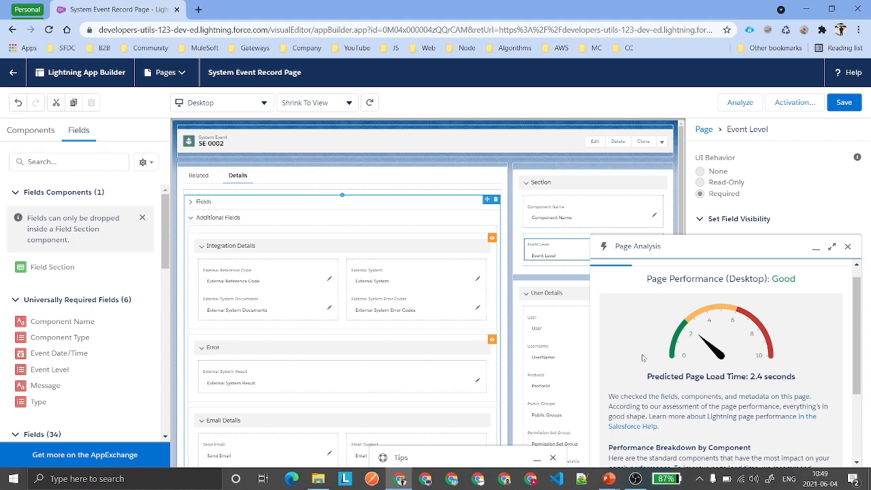
pyautogui.click(650, 270)
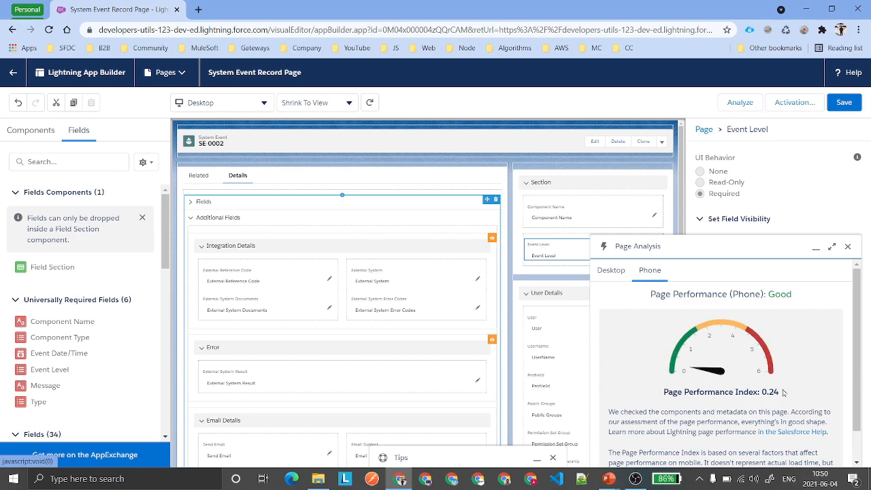
pyautogui.scroll(-1, 783, 382)
pyautogui.scroll(1, 806, 315)
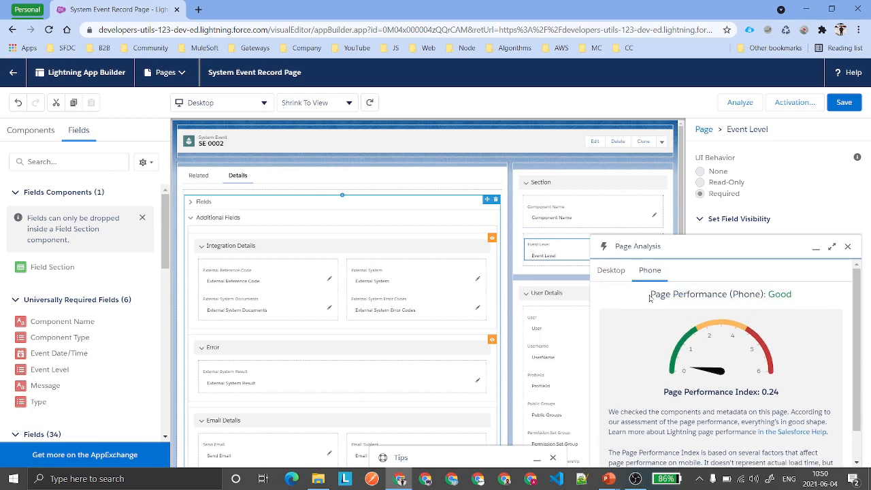
pyautogui.click(611, 270)
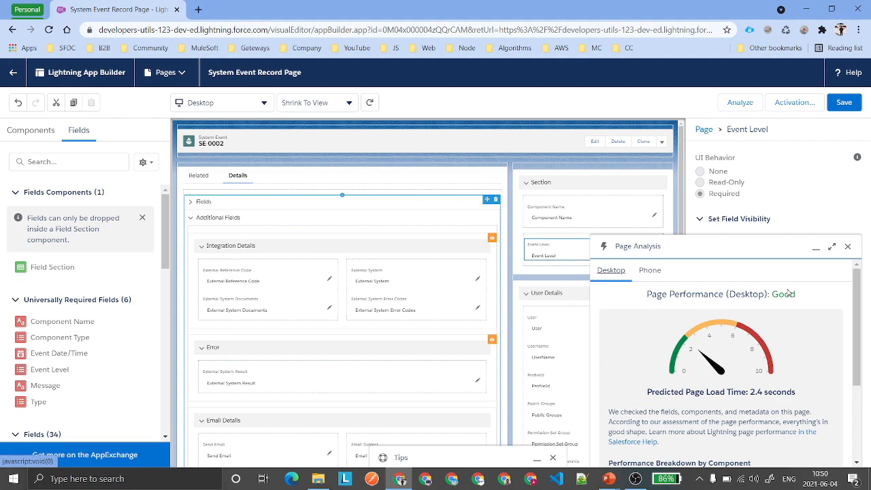
pyautogui.click(848, 246)
# Save the System Event Record Page again and leave the app builder for the SE-0002 record.
pyautogui.scroll(-2, 404, 251)
pyautogui.scroll(2, 405, 251)
pyautogui.hotkey('ctrl', 's')
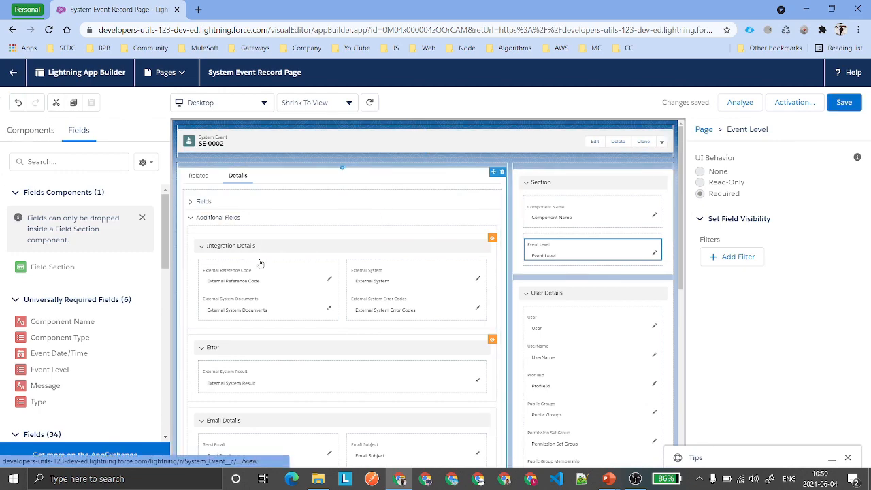
pyautogui.click(15, 76)
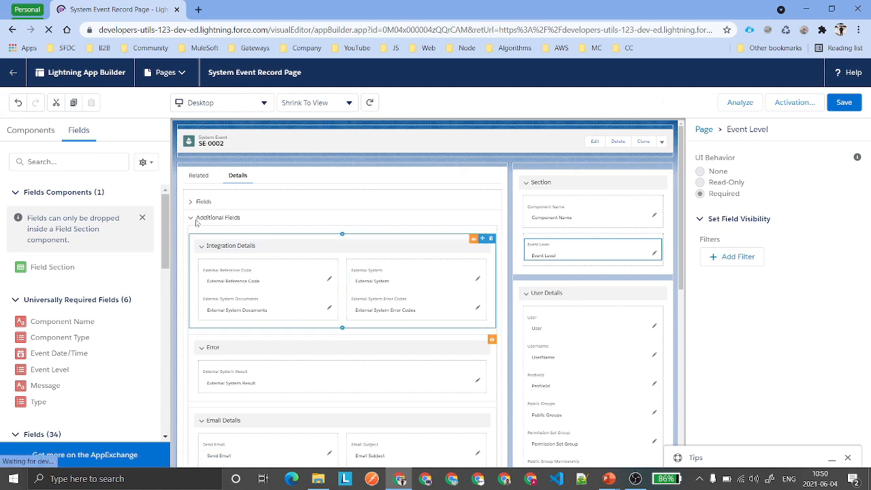